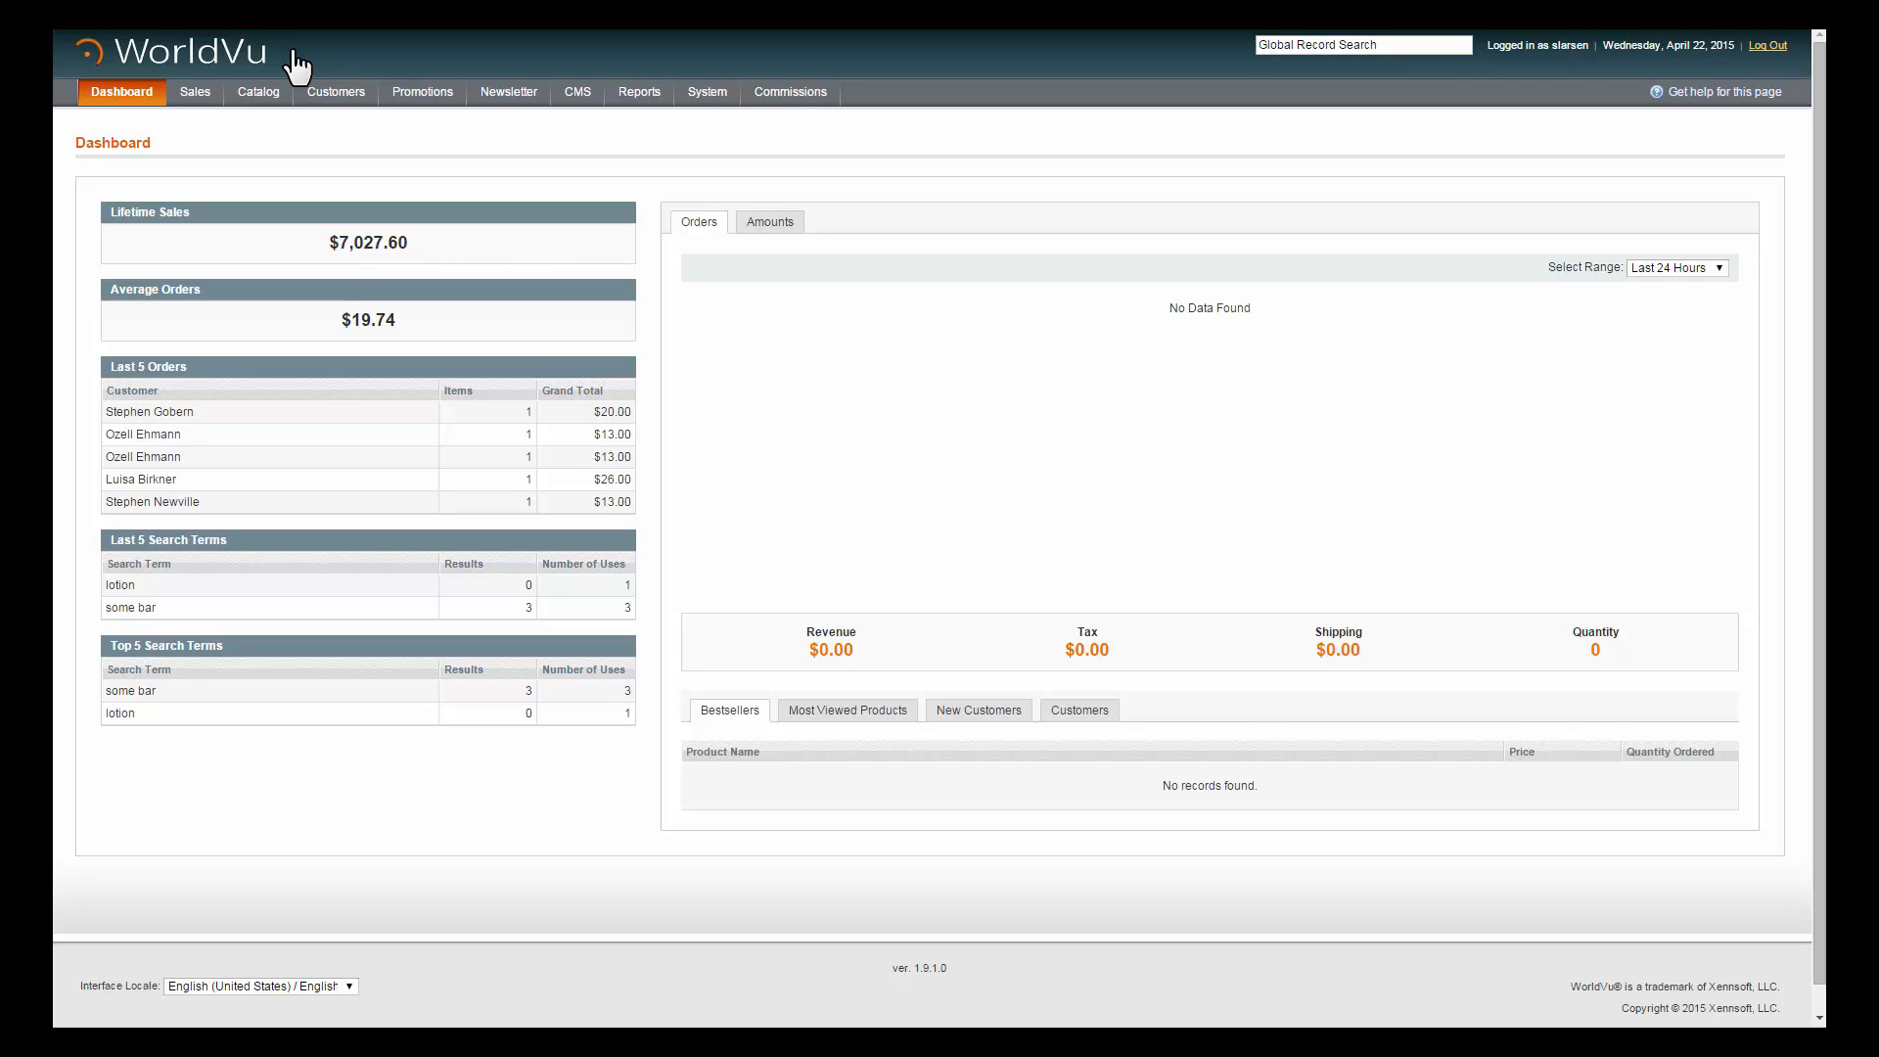
Open the Tax section of the Sales settings in the system configuration
mouse_move(707, 82)
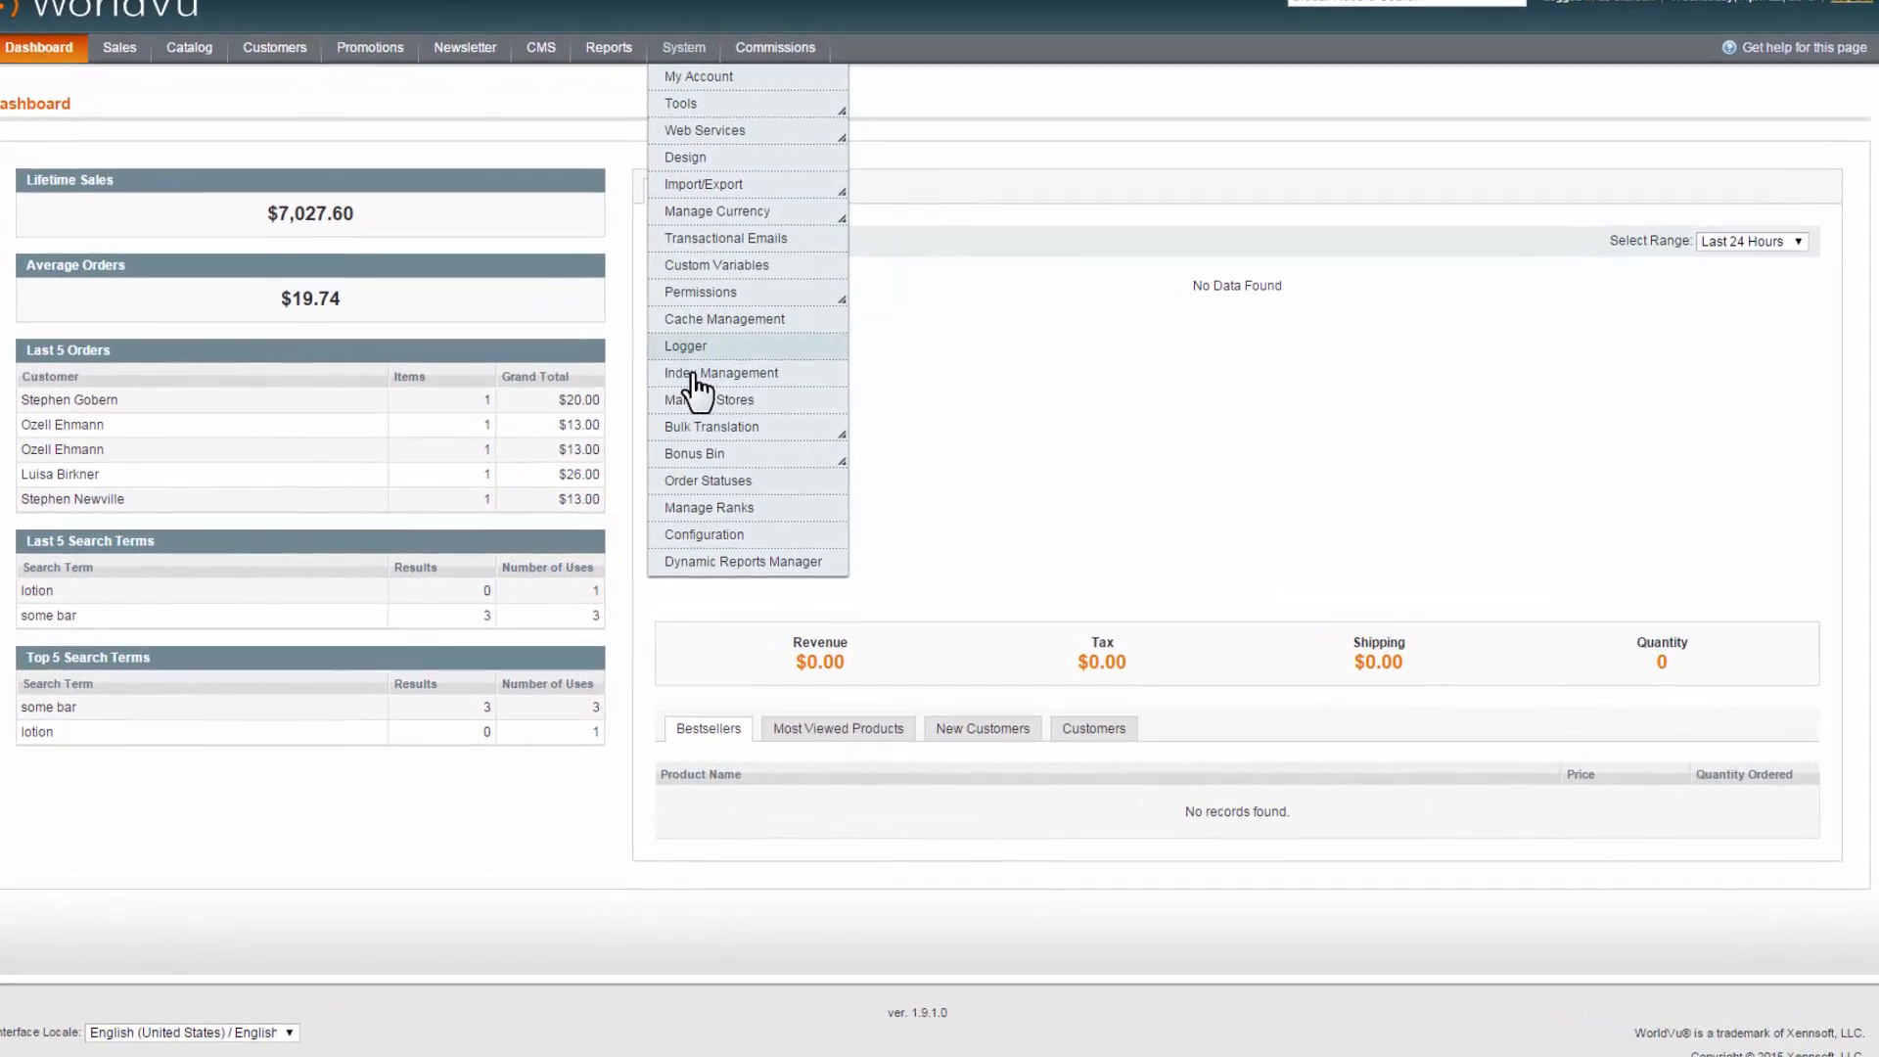
click(682, 535)
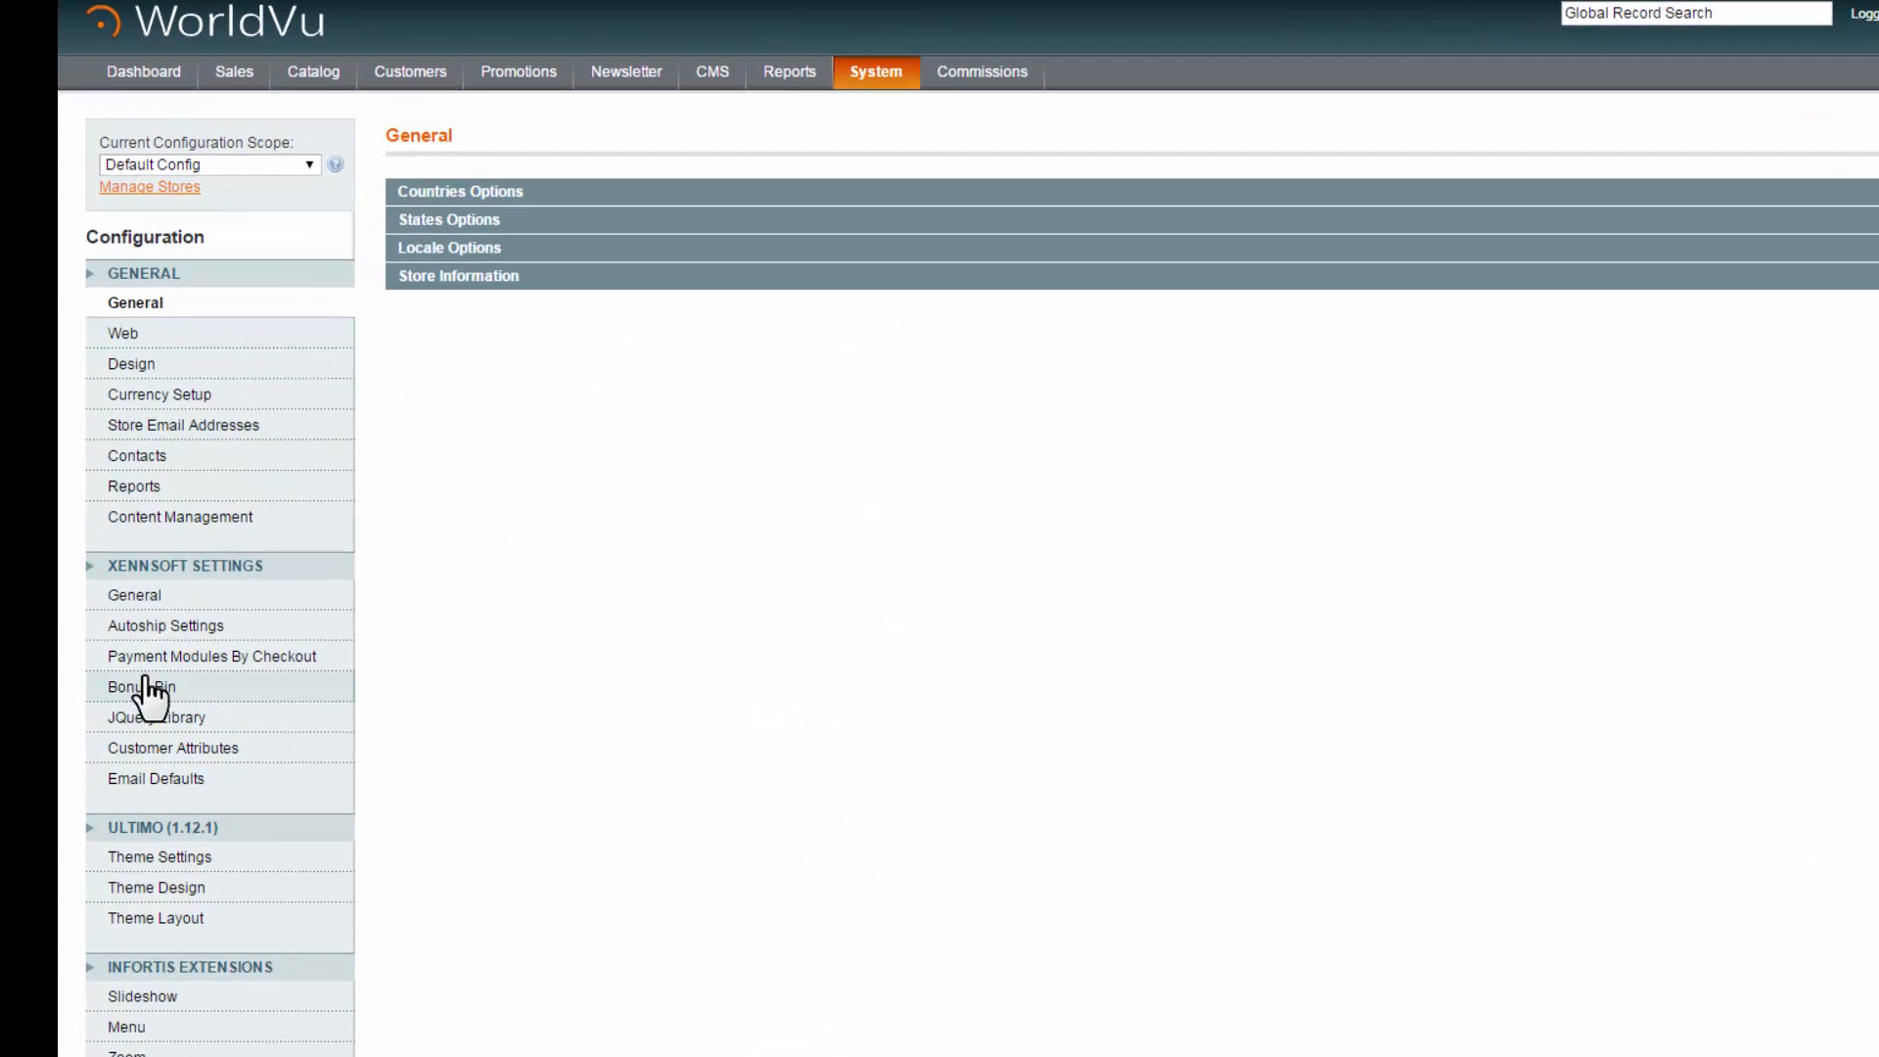
scroll(147, 695, down, 10)
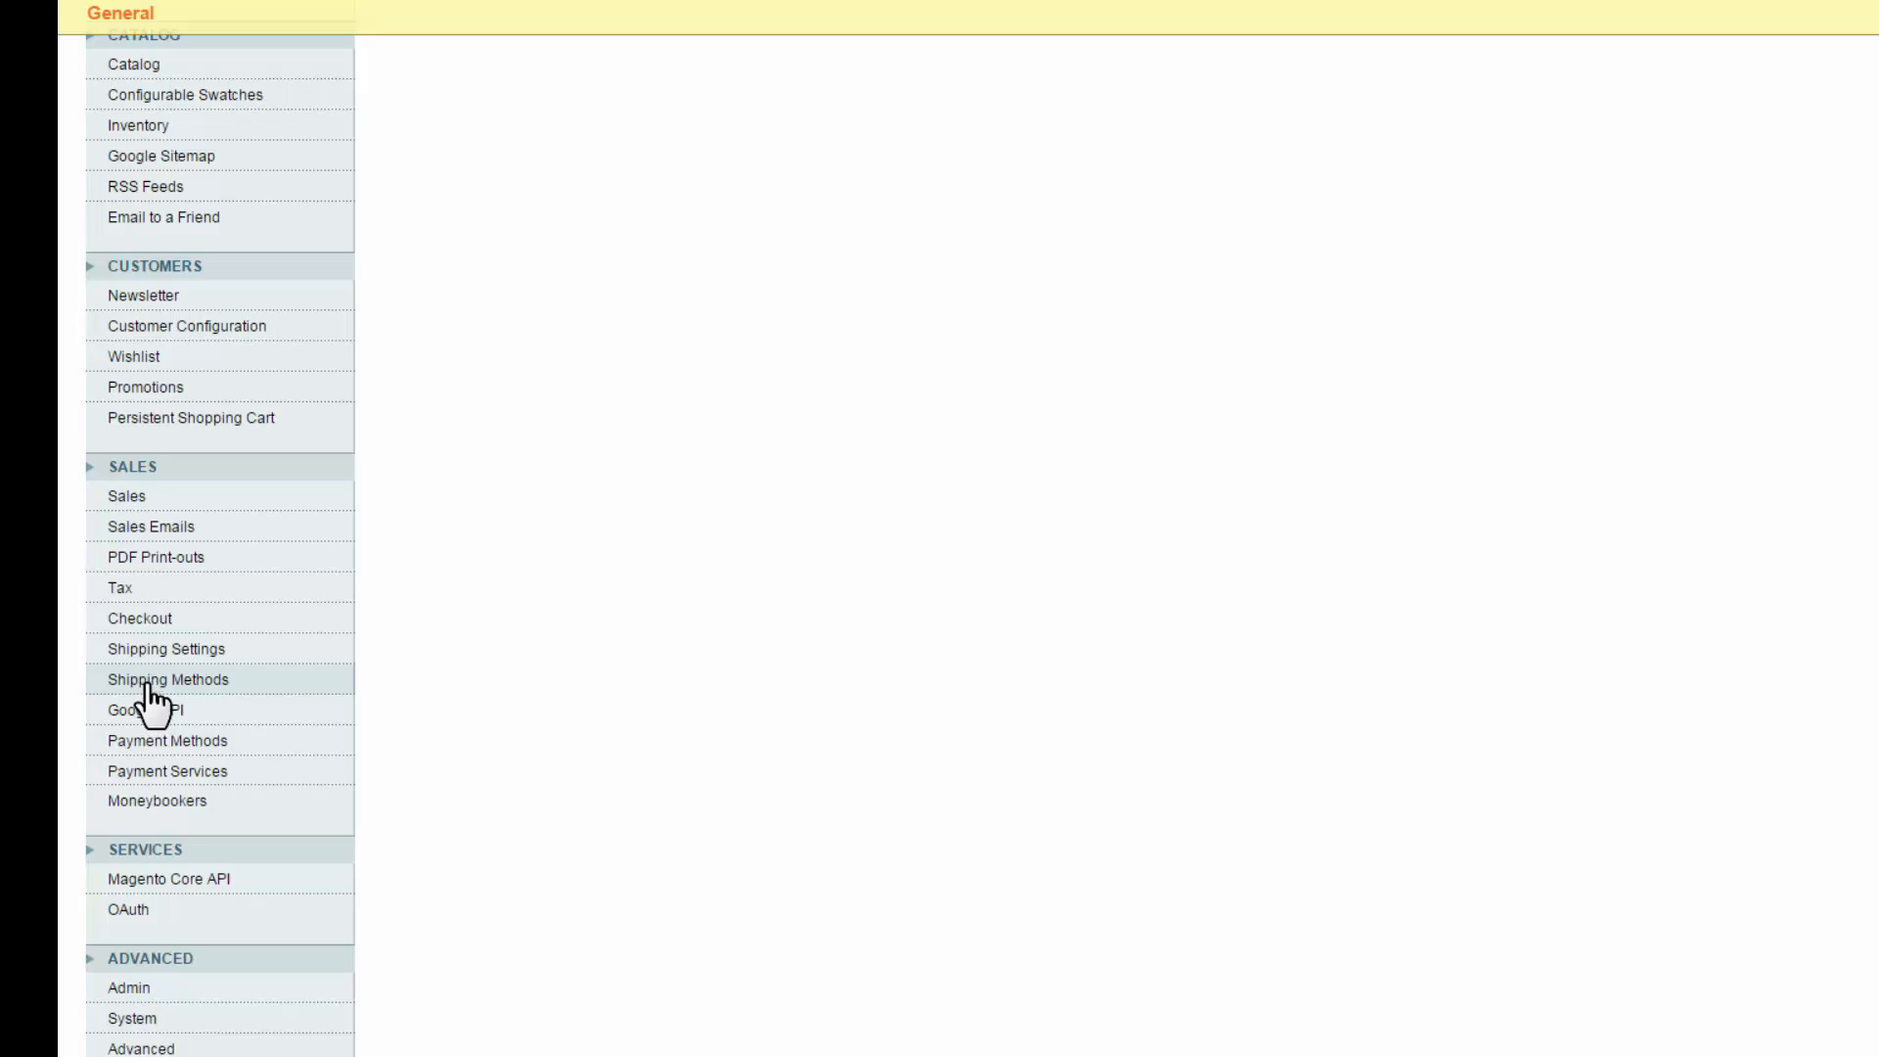
click(122, 588)
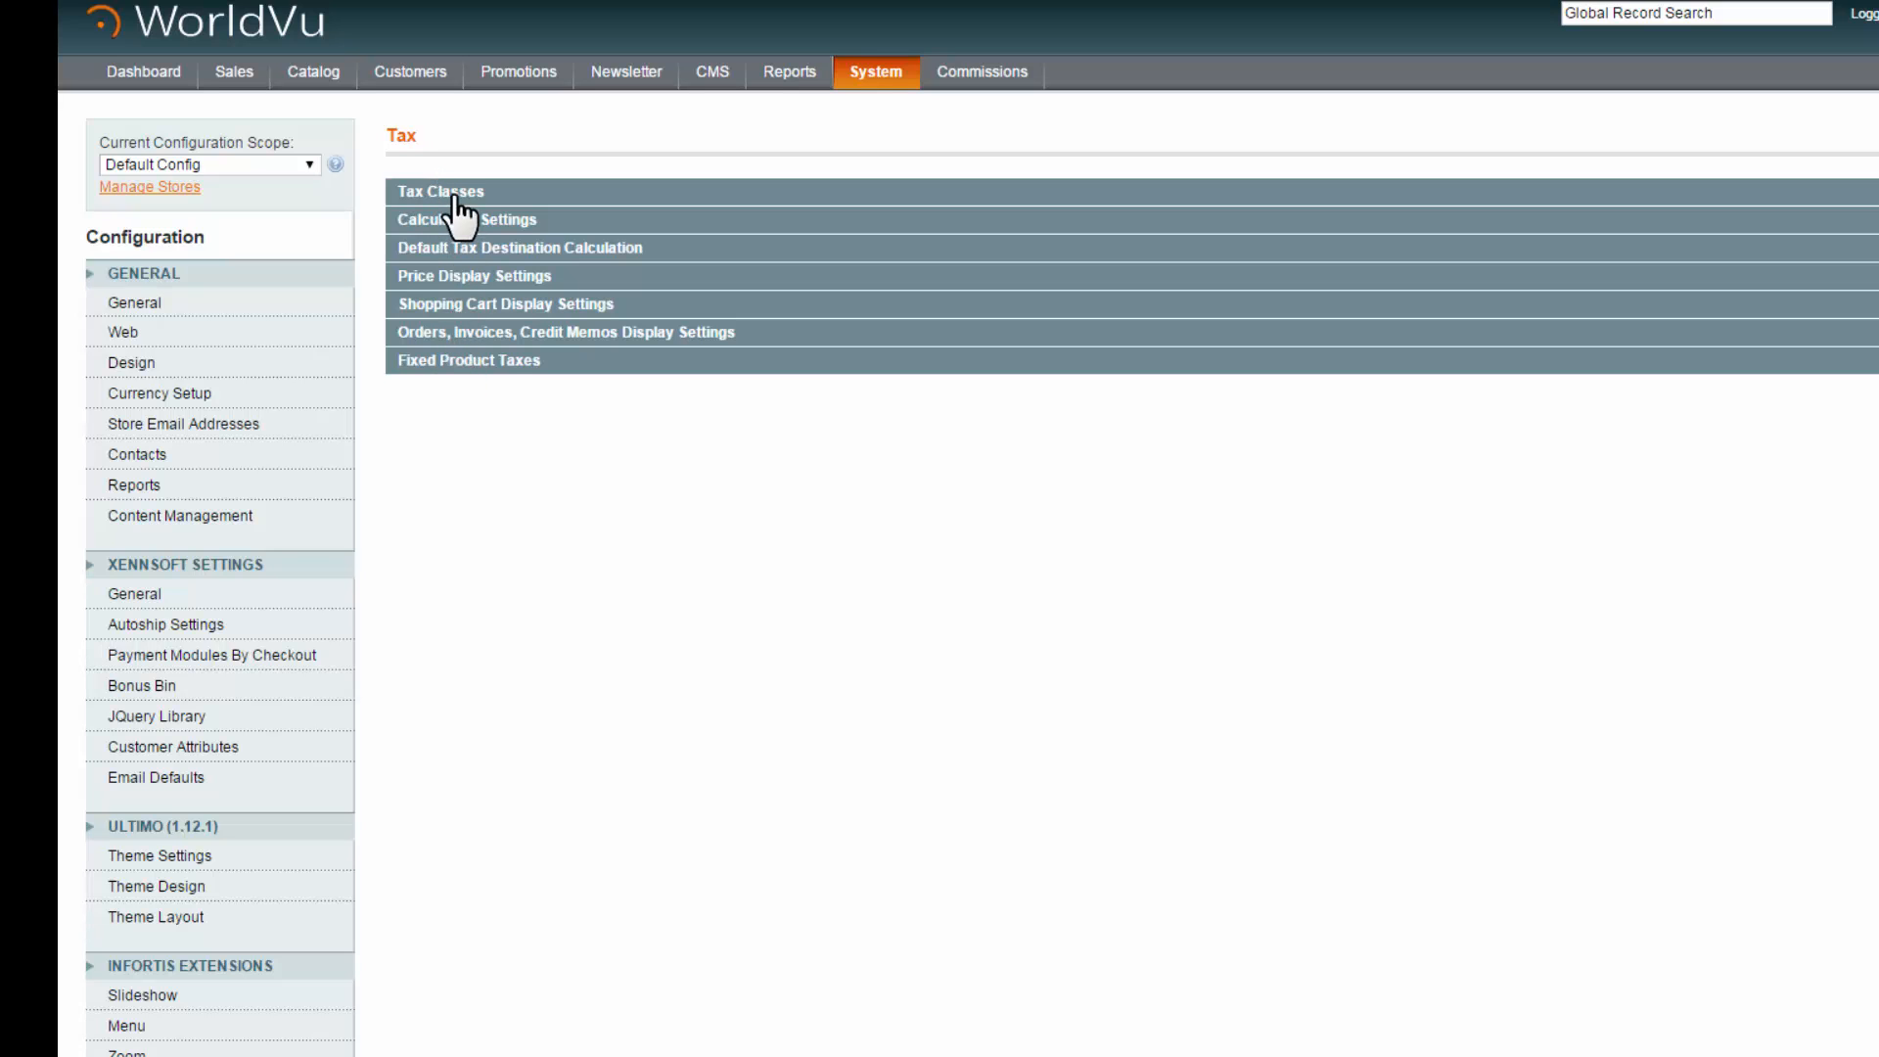
Expand Tax Classes and choose None as the Tax Class for Shipping
click(251, 115)
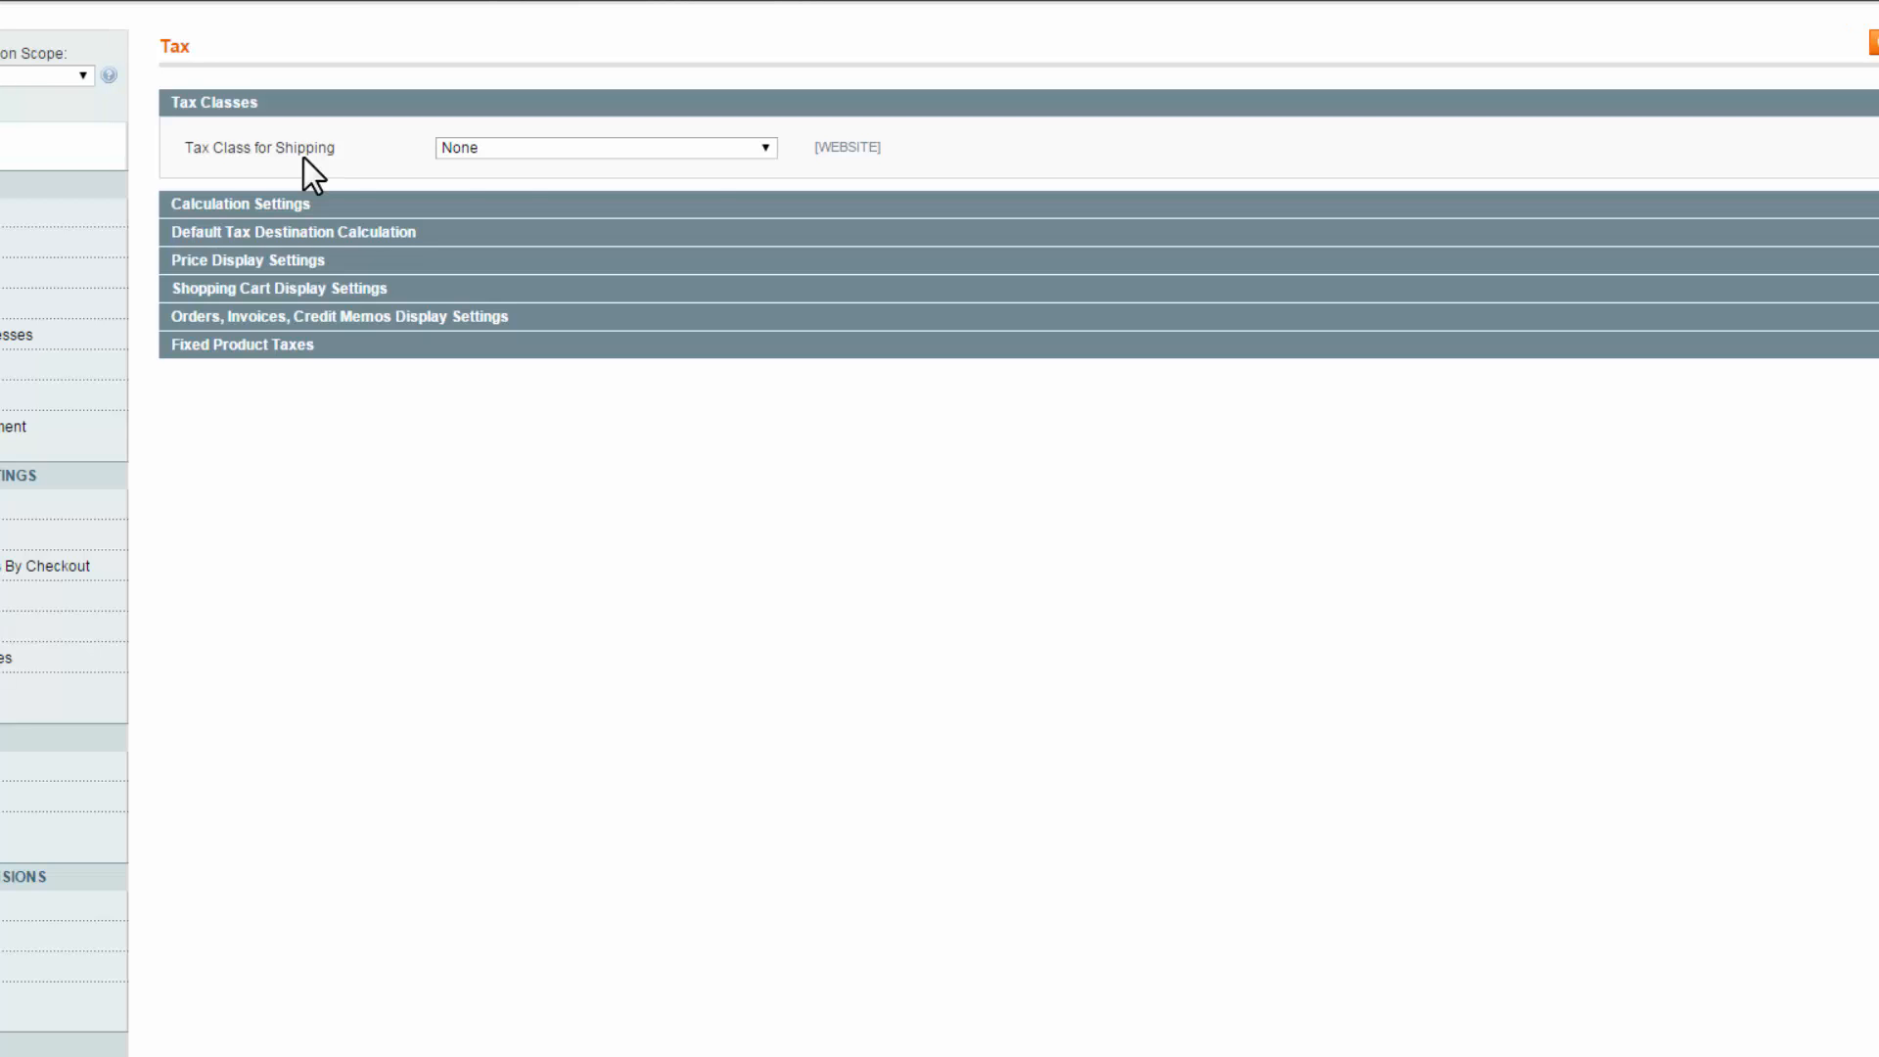
click(768, 153)
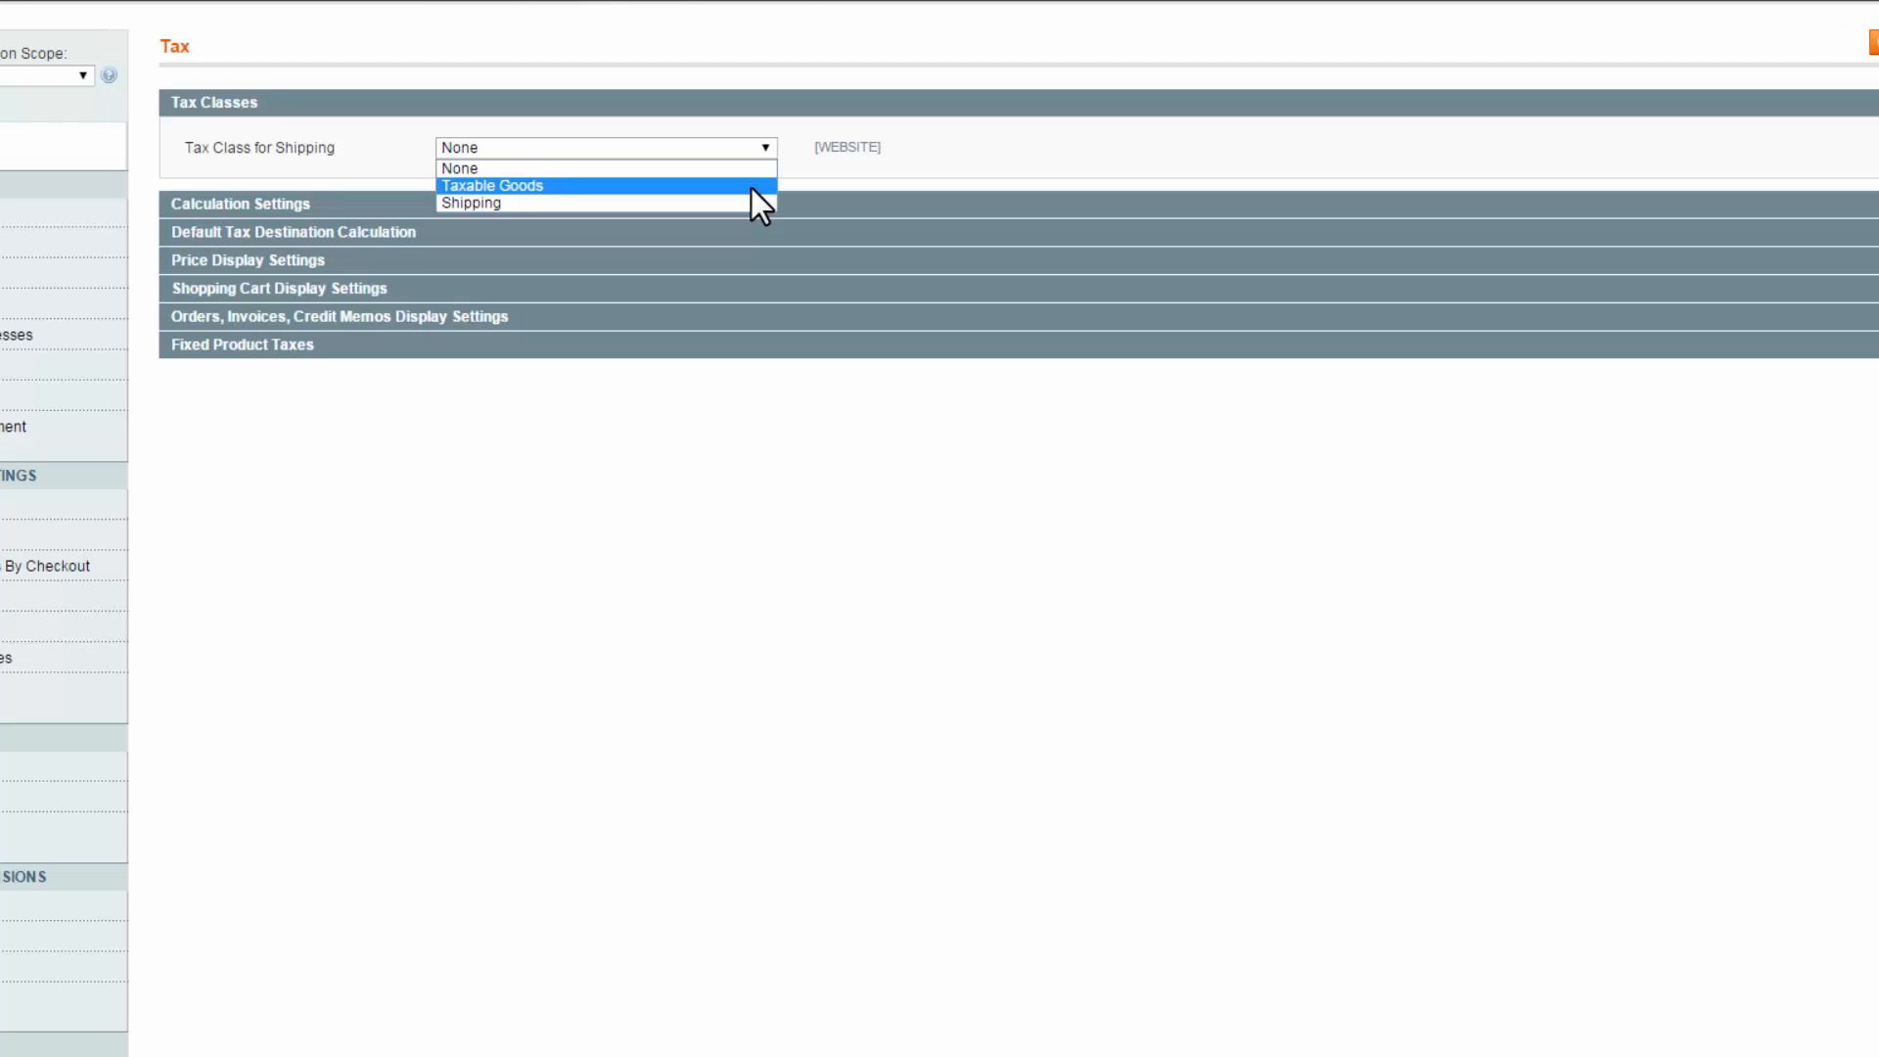
click(750, 170)
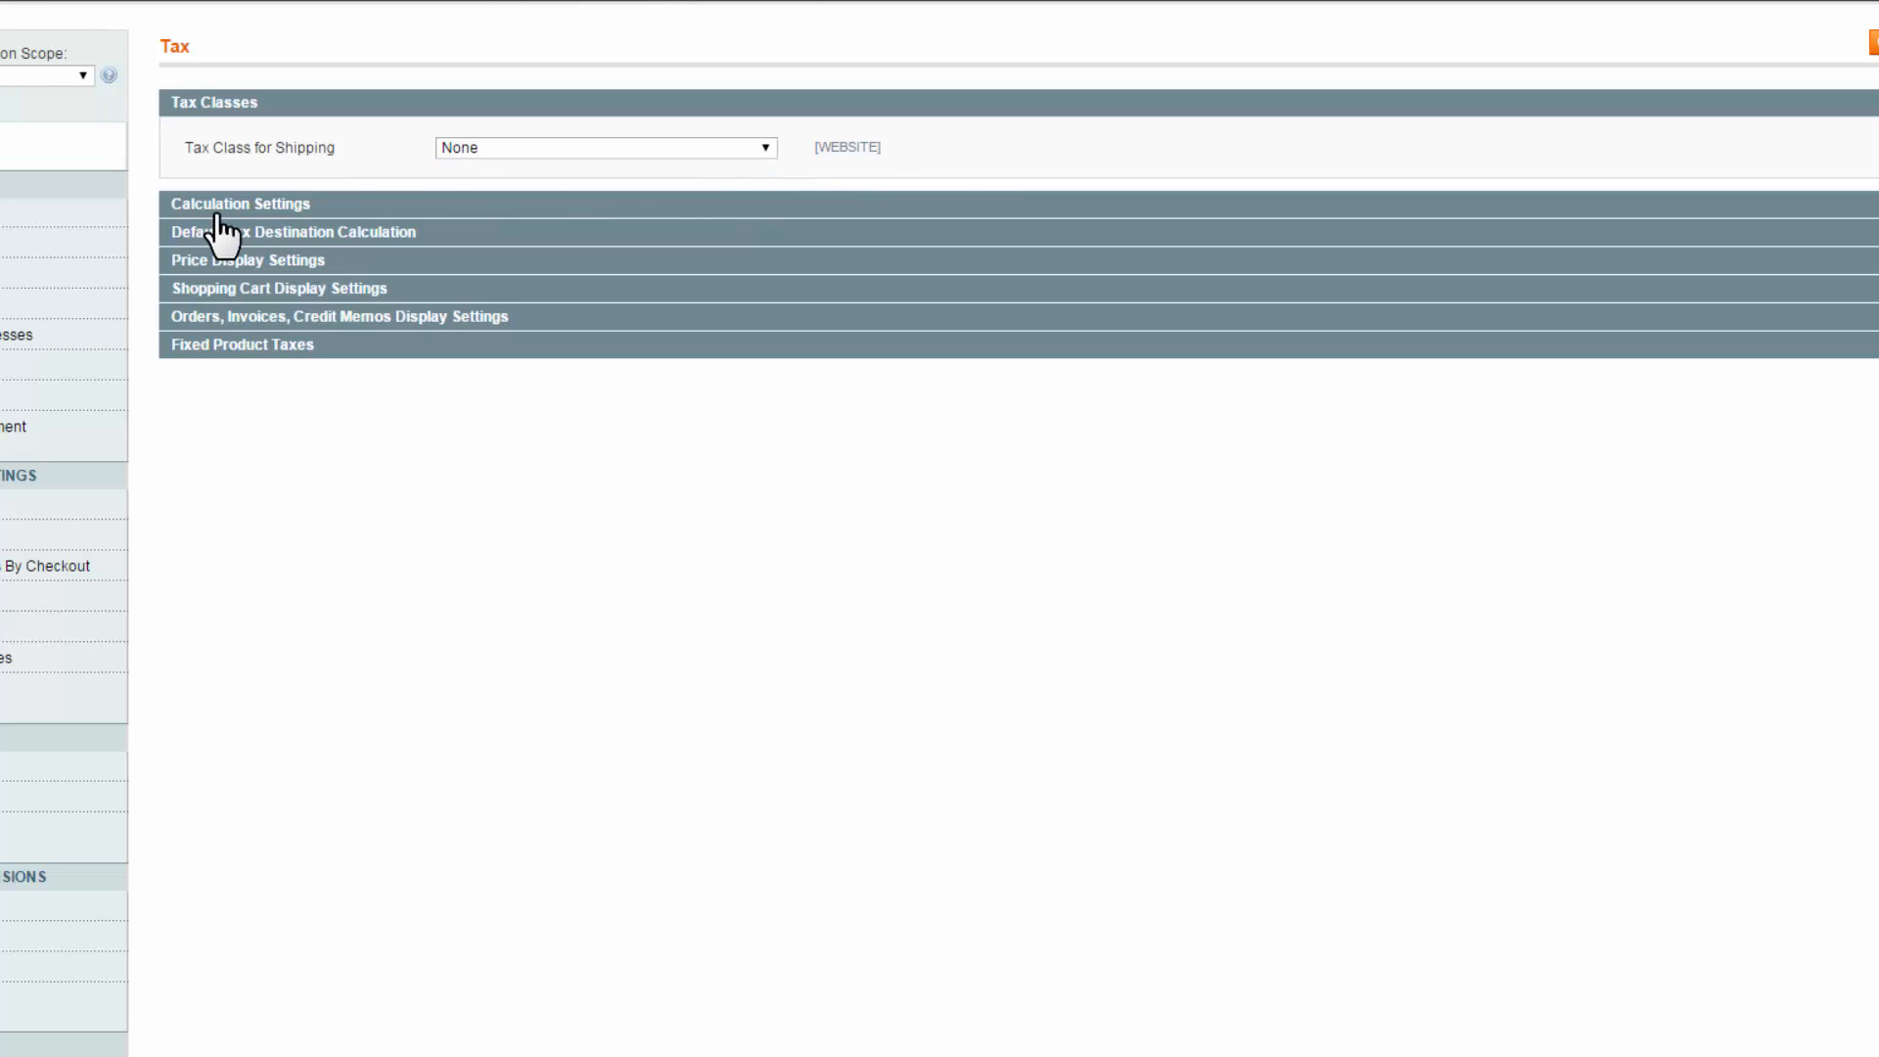
In Calculation Settings, base the tax calculation method on Total and the tax calculation on Shipping Address
click(273, 208)
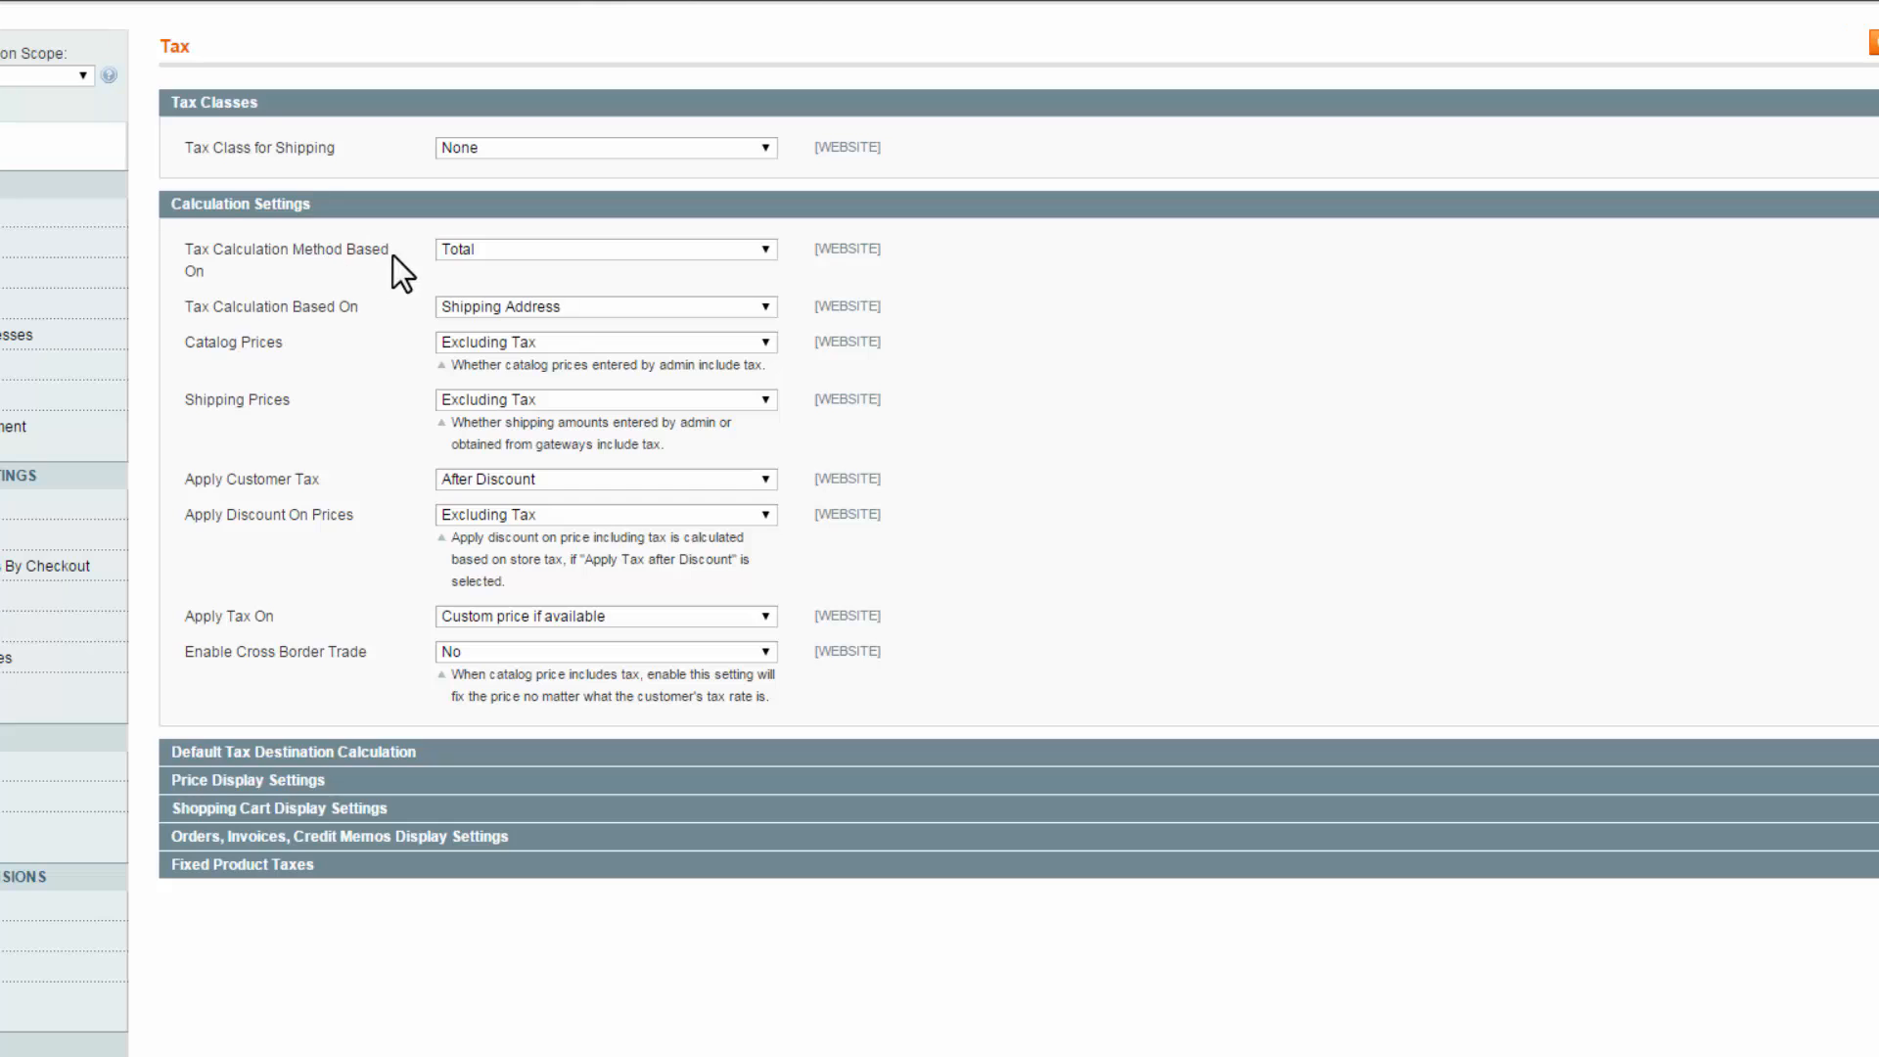
click(738, 251)
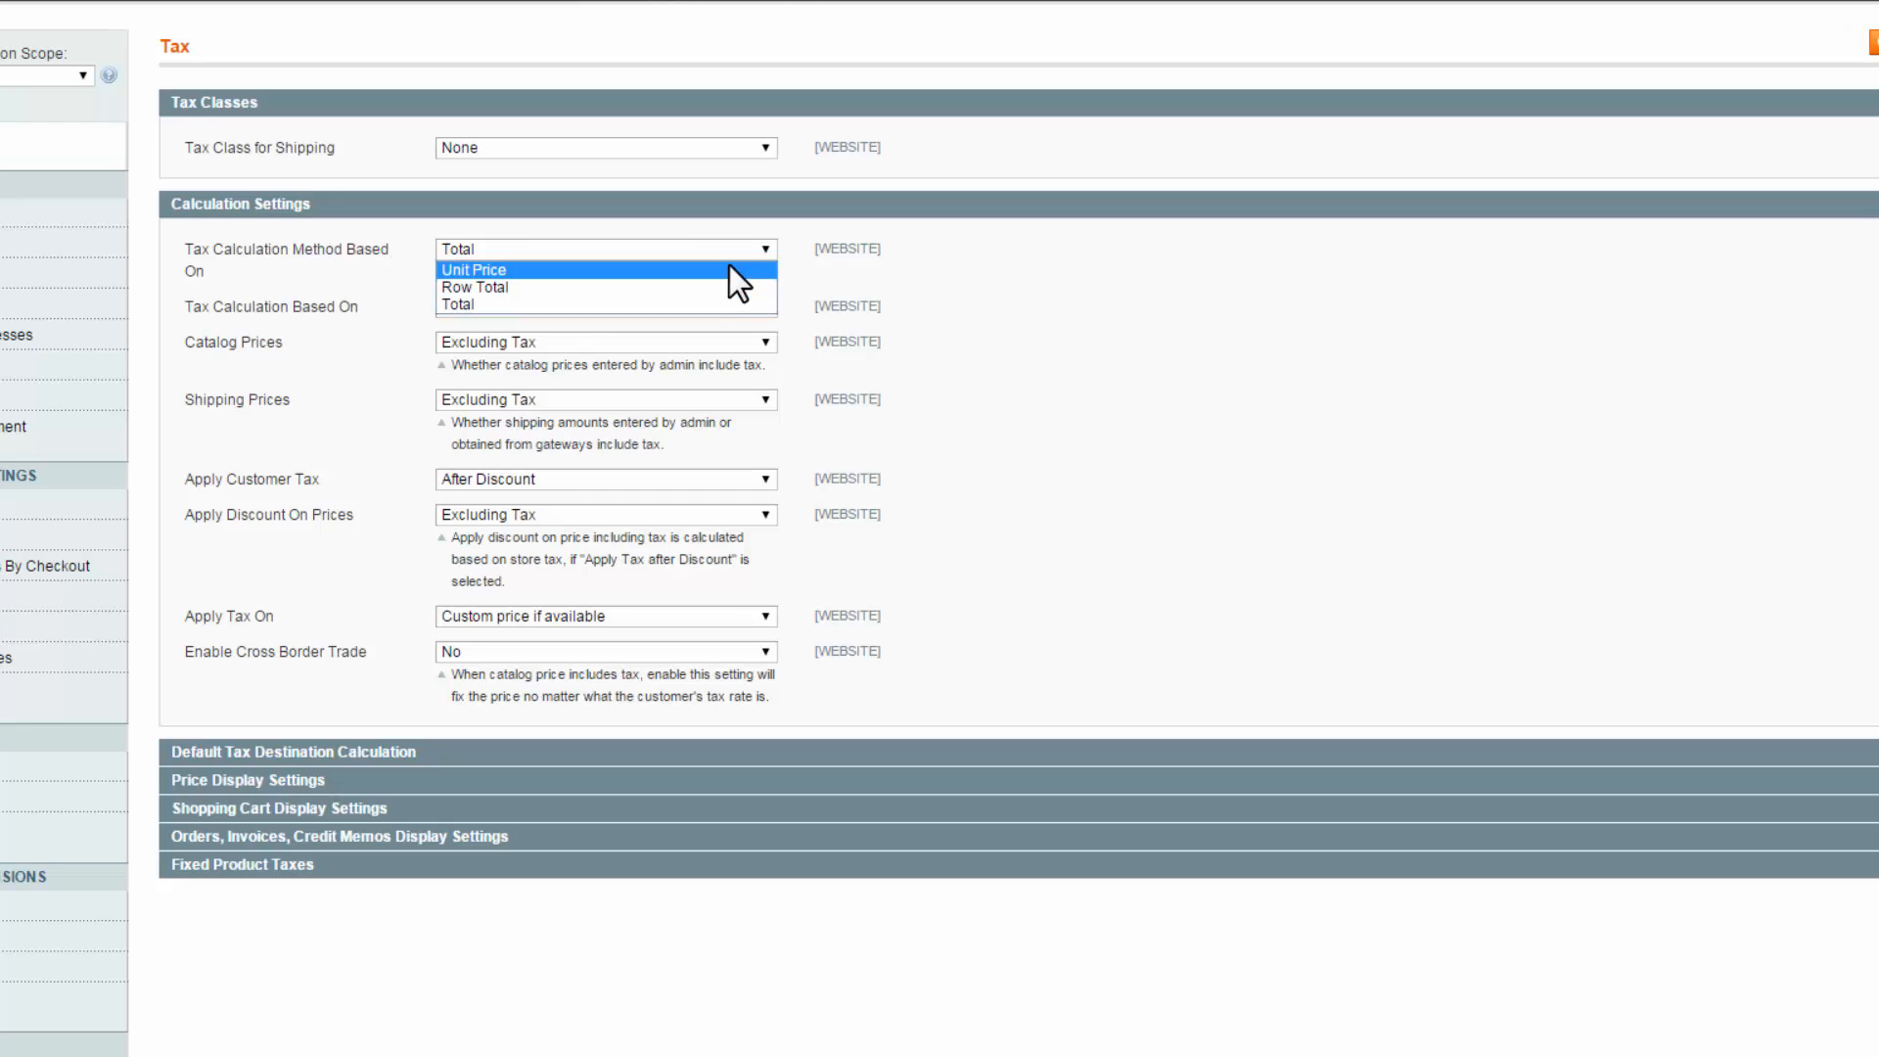
click(707, 302)
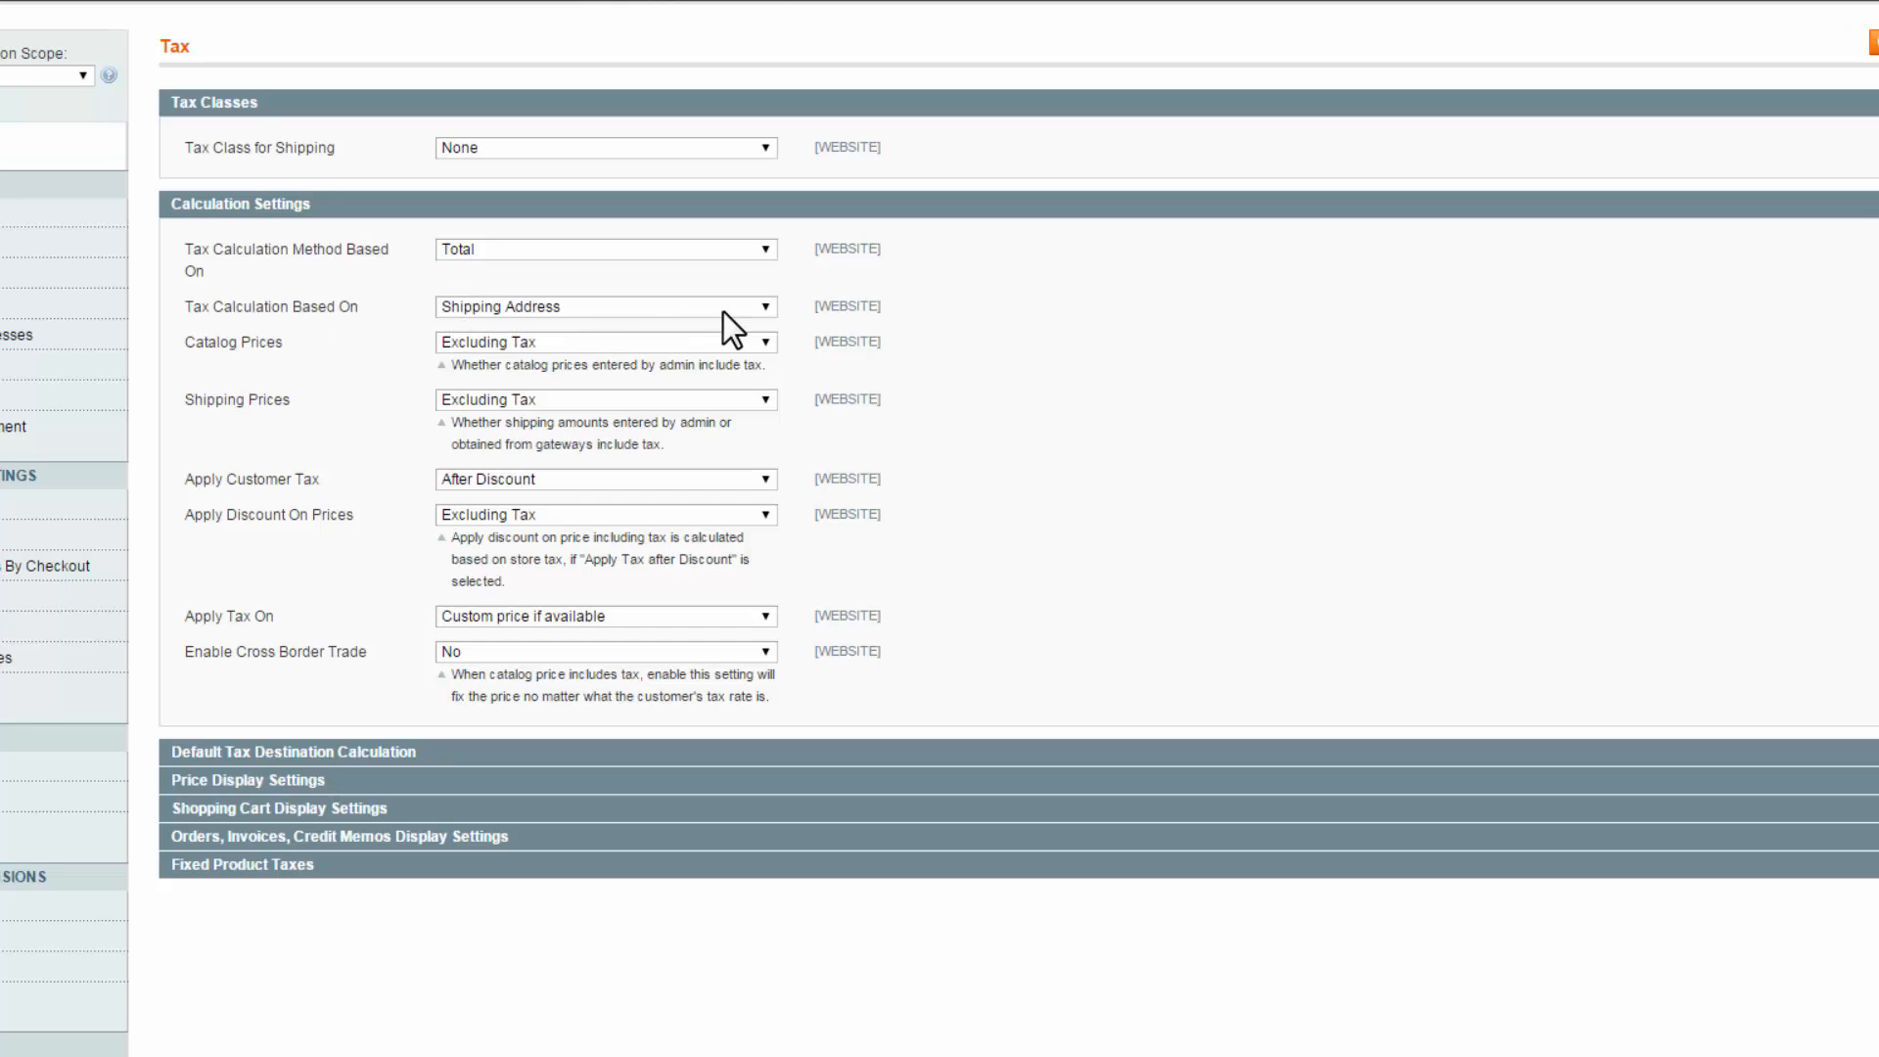
click(758, 307)
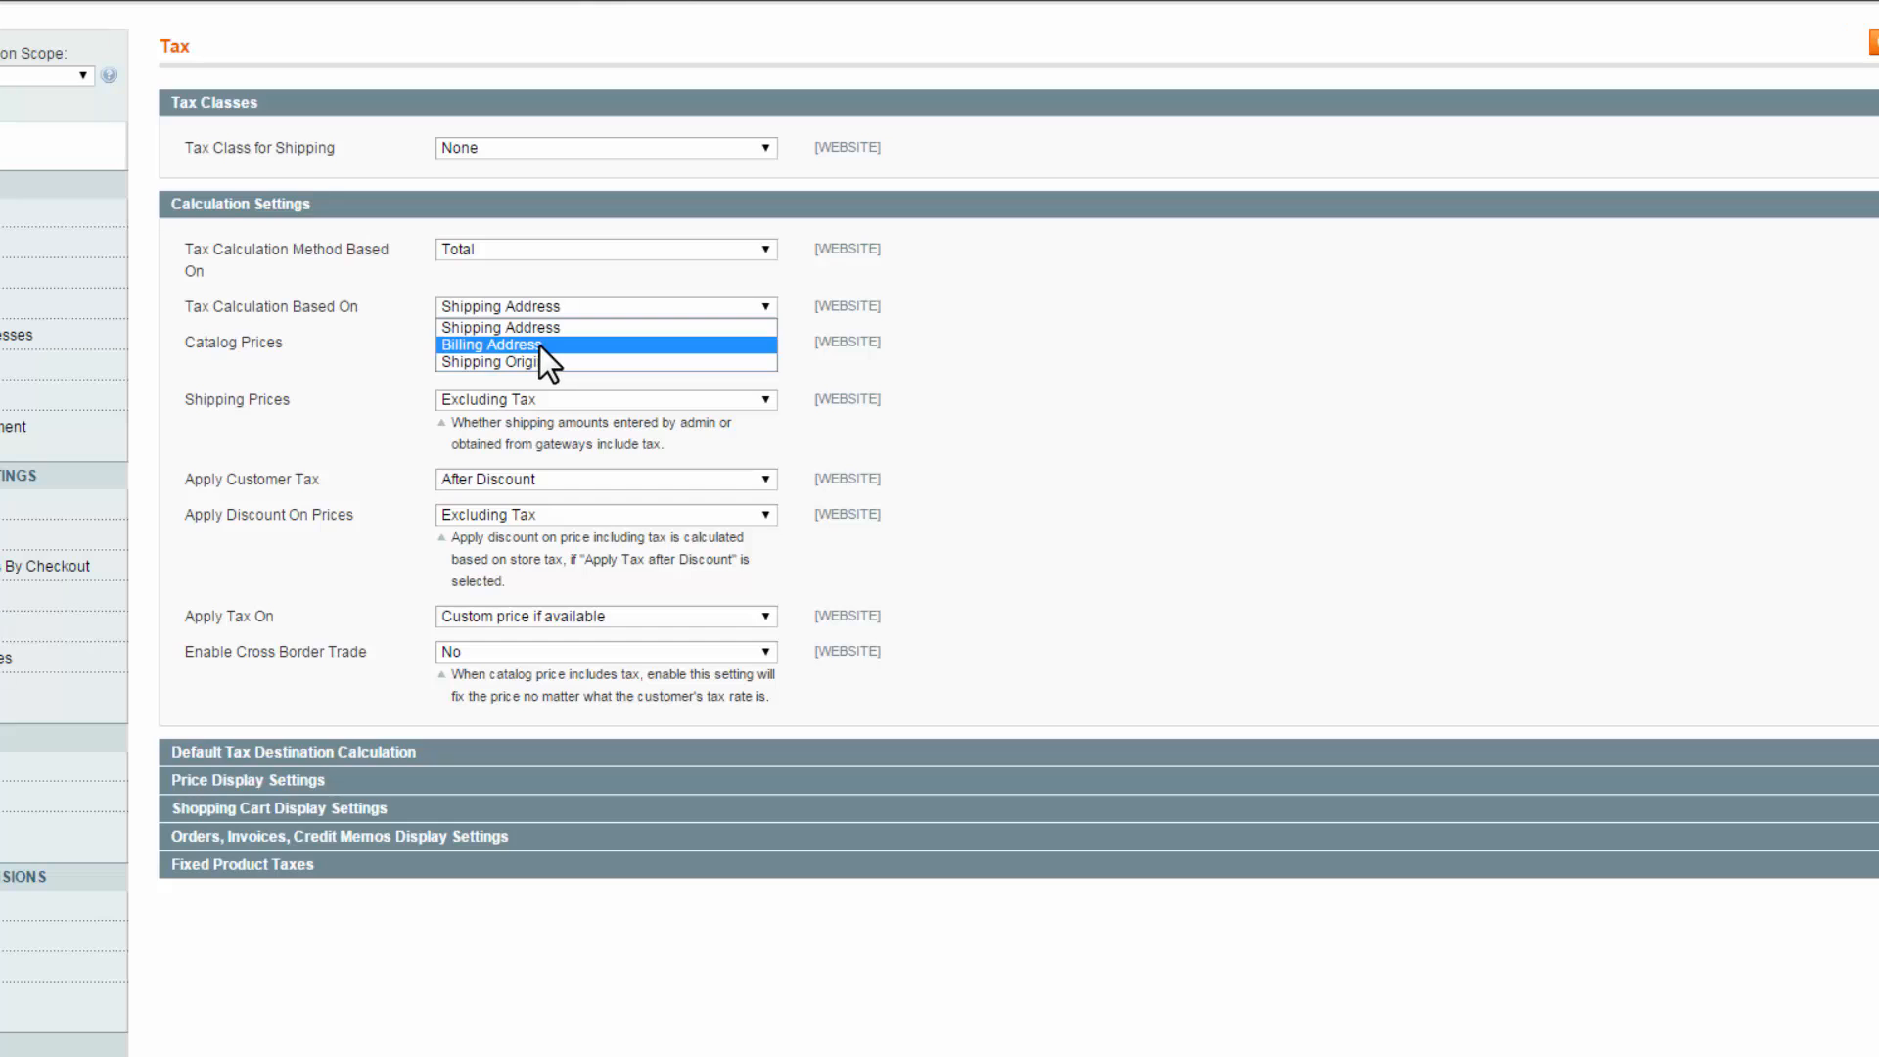
click(478, 327)
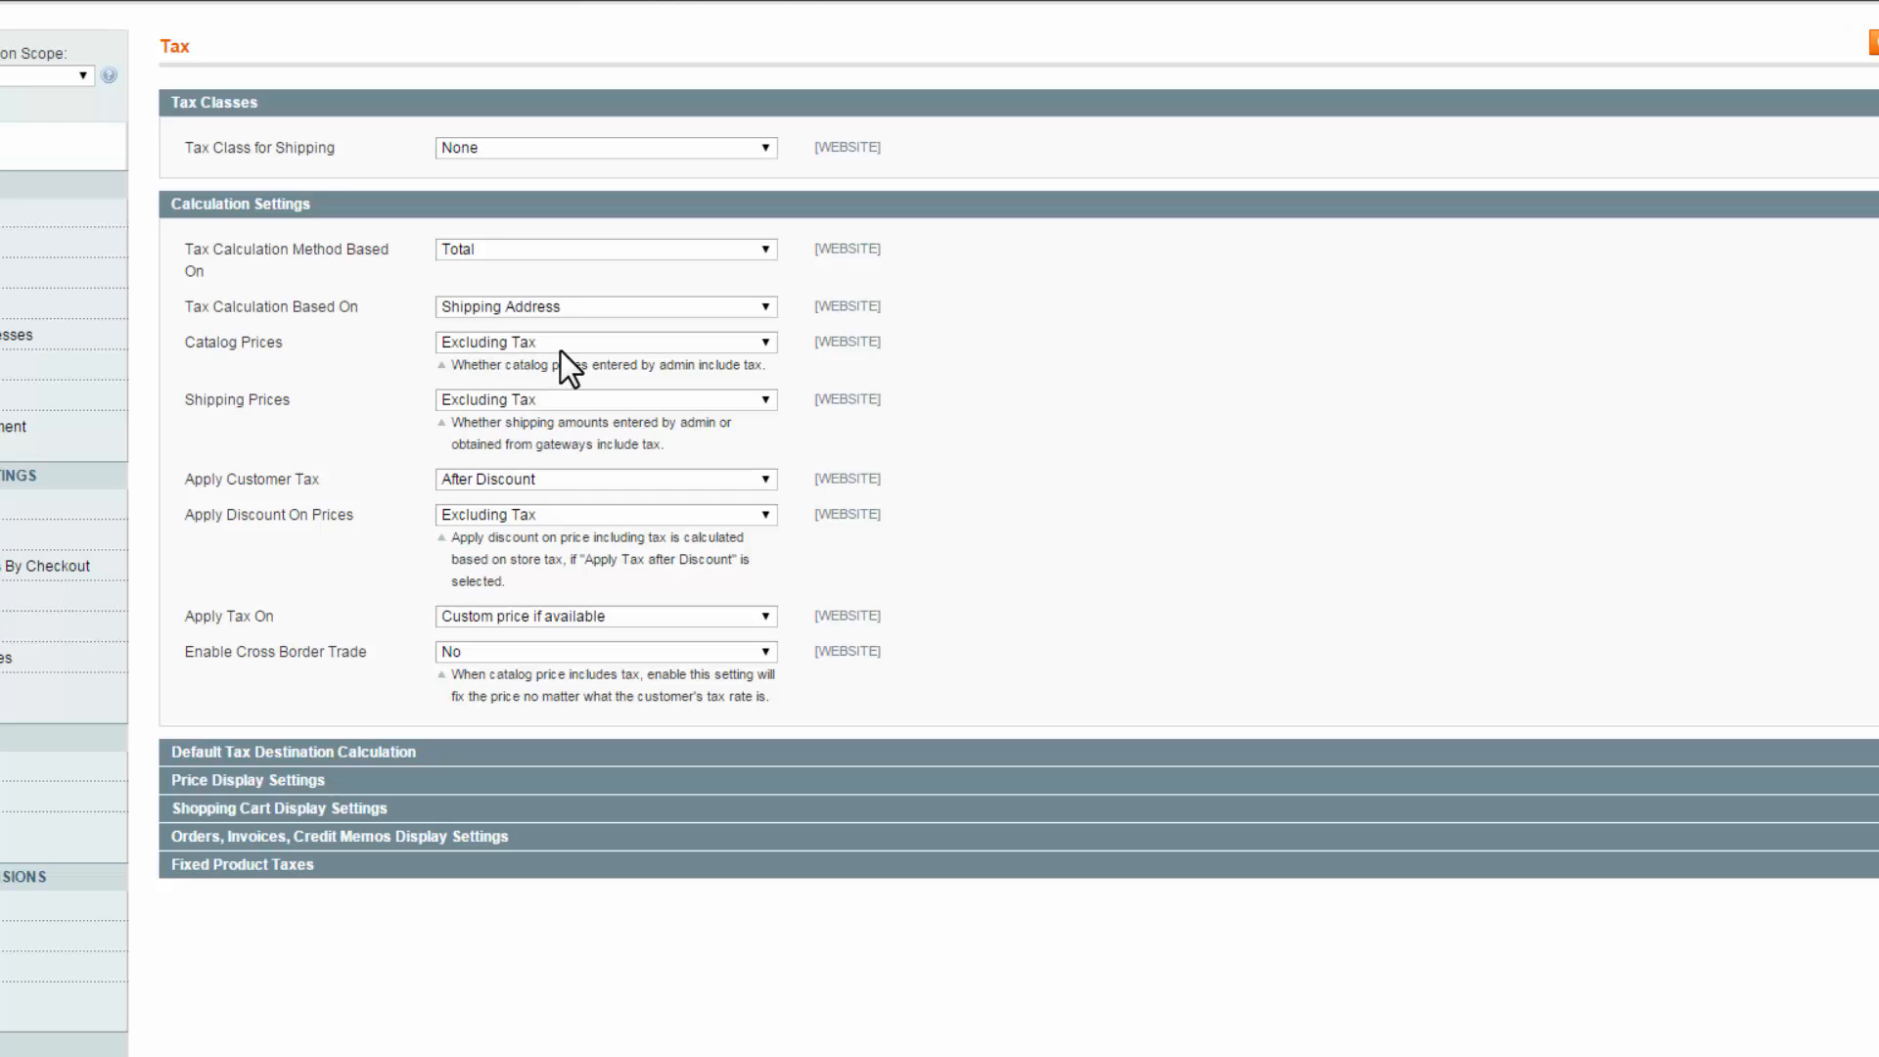
Set Catalog Prices to Excluding Tax in the calculation settings
click(748, 345)
click(713, 379)
click(763, 343)
click(759, 364)
Set Apply Customer Tax to Before Discount and Apply Tax On to Original price only
click(765, 481)
click(749, 501)
click(764, 619)
click(656, 655)
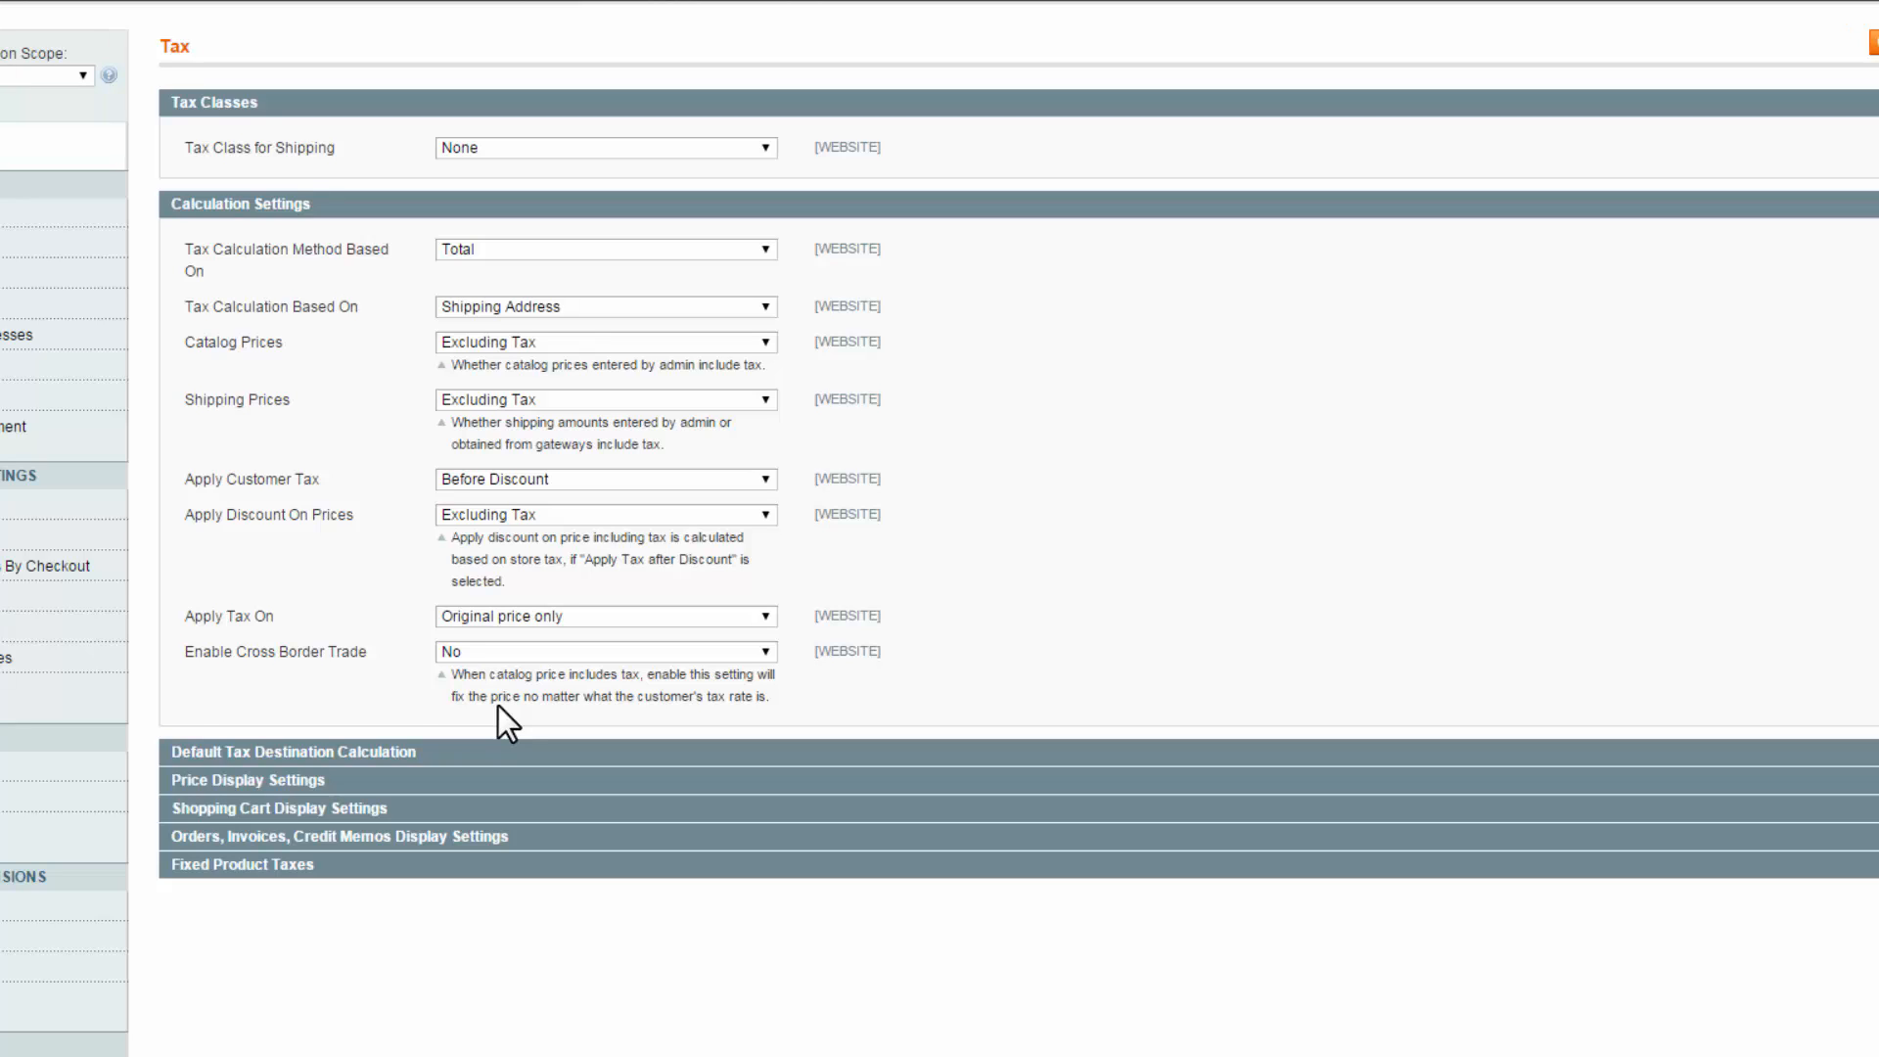
Expand Default Tax Destination Calculation, keeping United States as the default country and * as the default post code
click(290, 753)
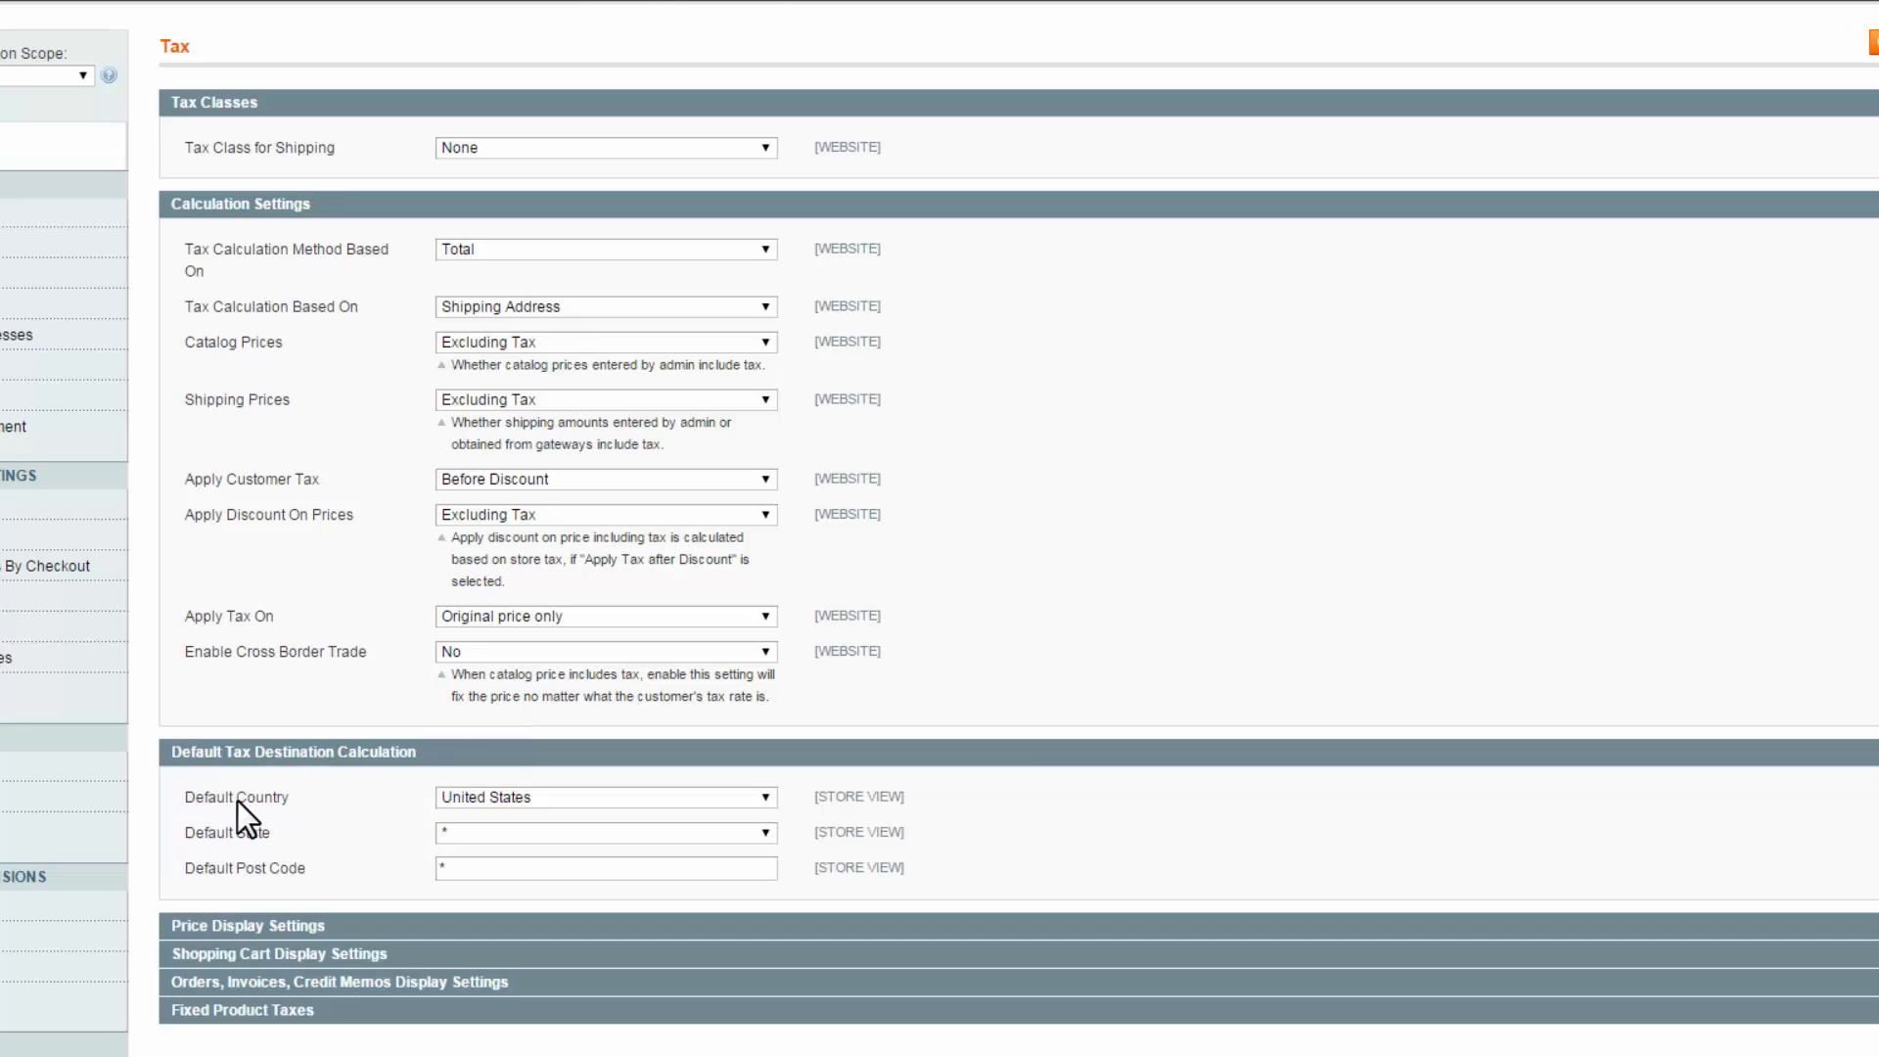
click(764, 798)
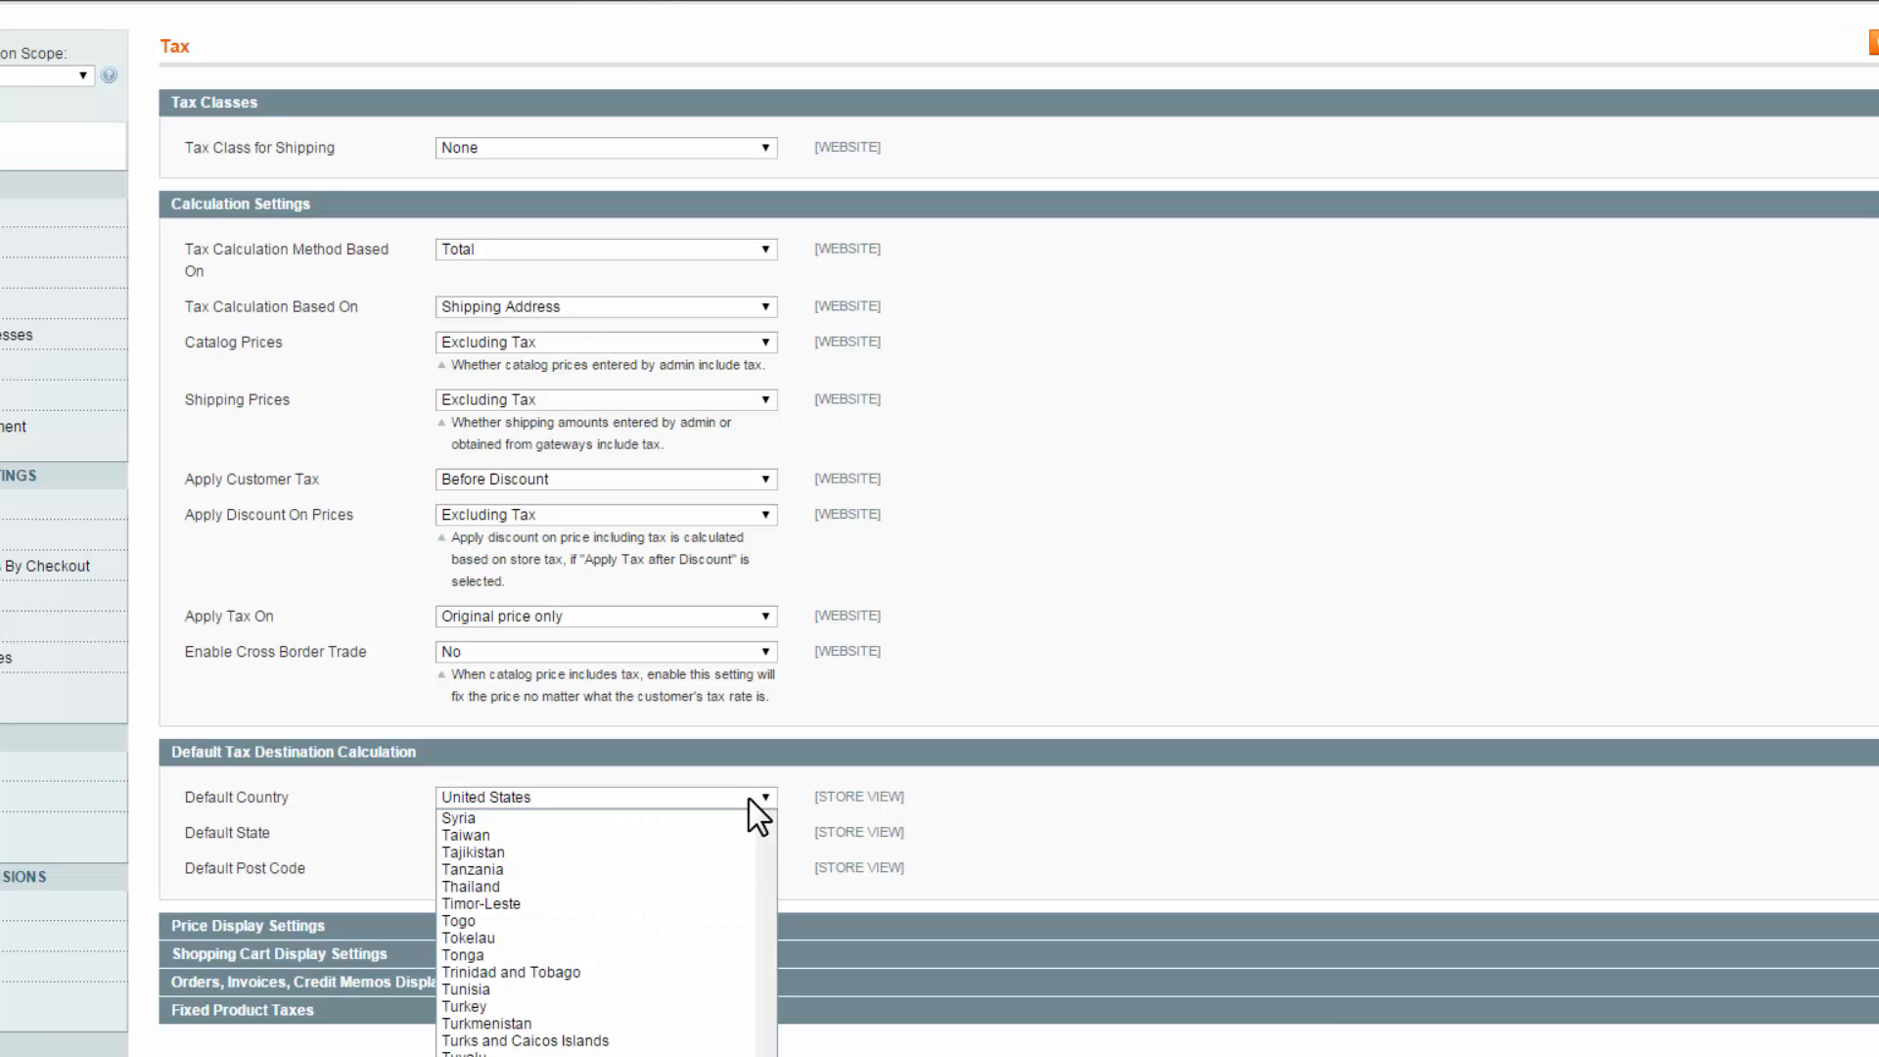
click(742, 798)
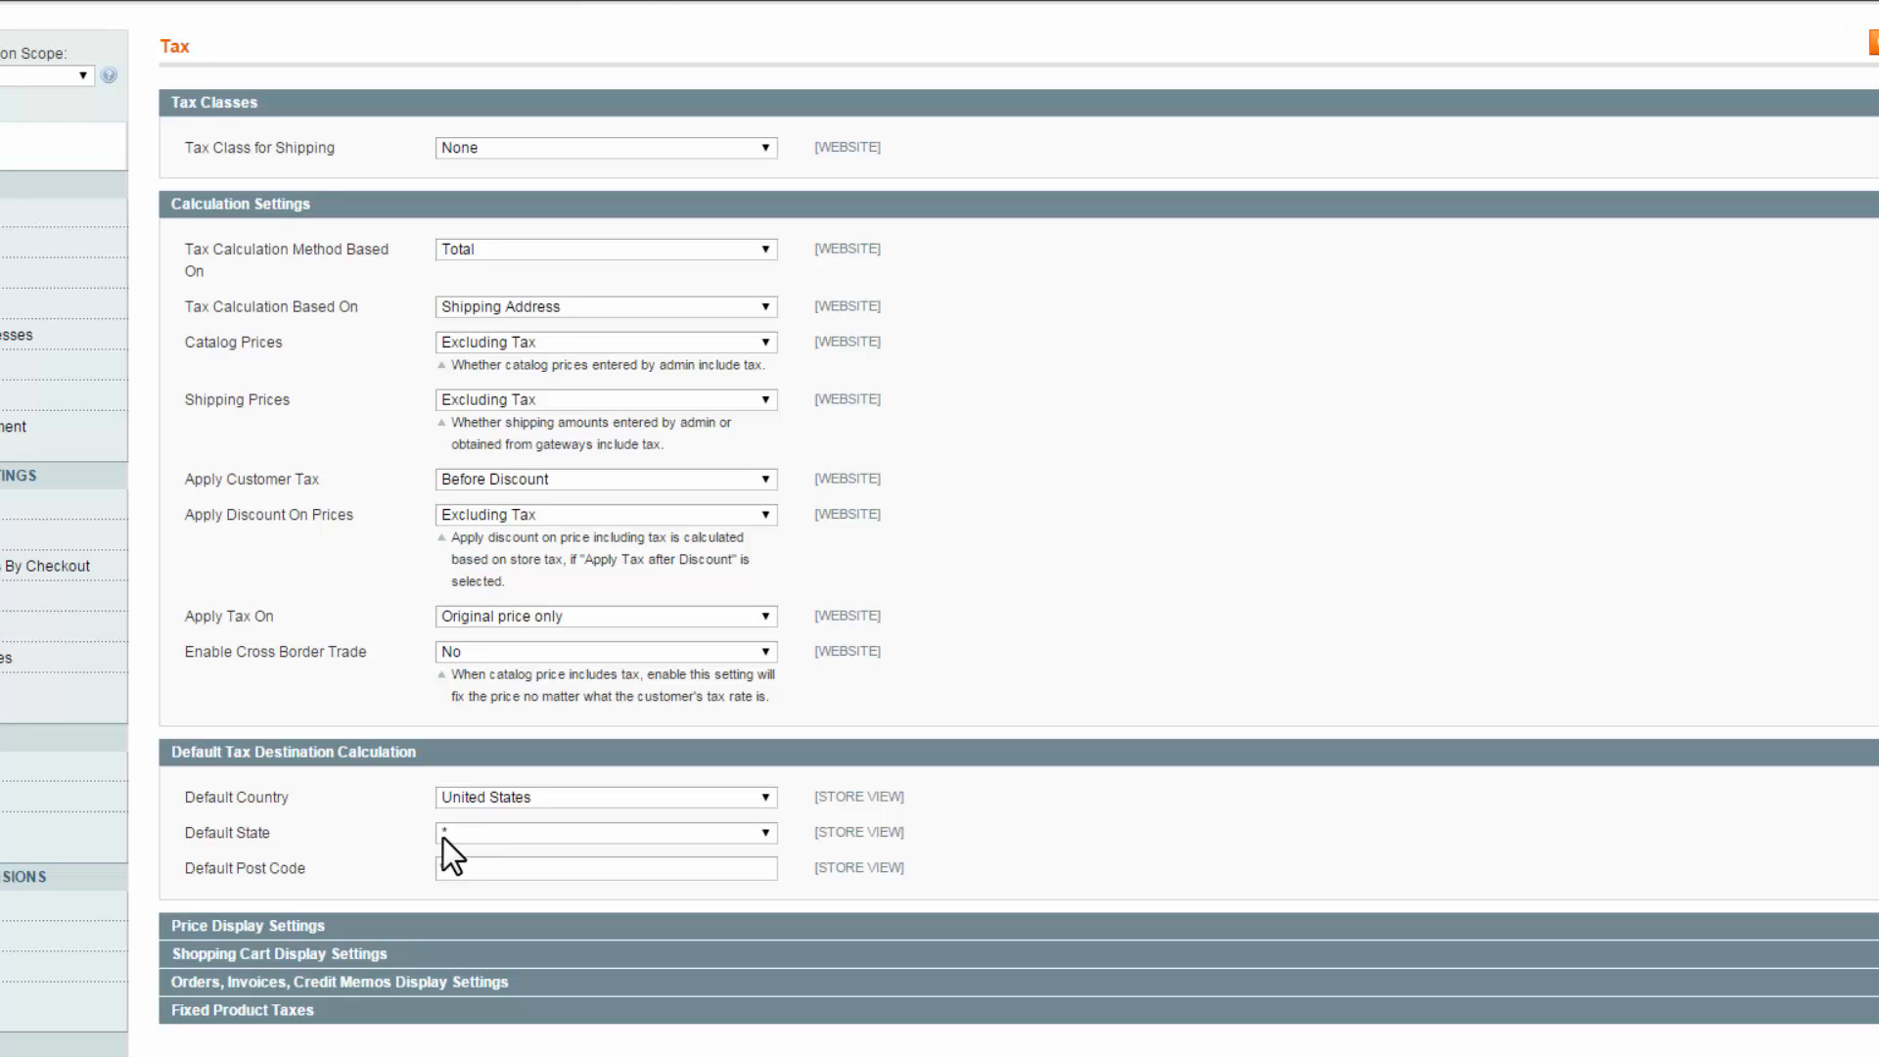
click(284, 867)
drag(455, 871, 391, 869)
click(479, 867)
Expand the Price Display Settings, and set Include Tax In Grand Total to Yes in the Shopping Cart Display Settings
click(247, 926)
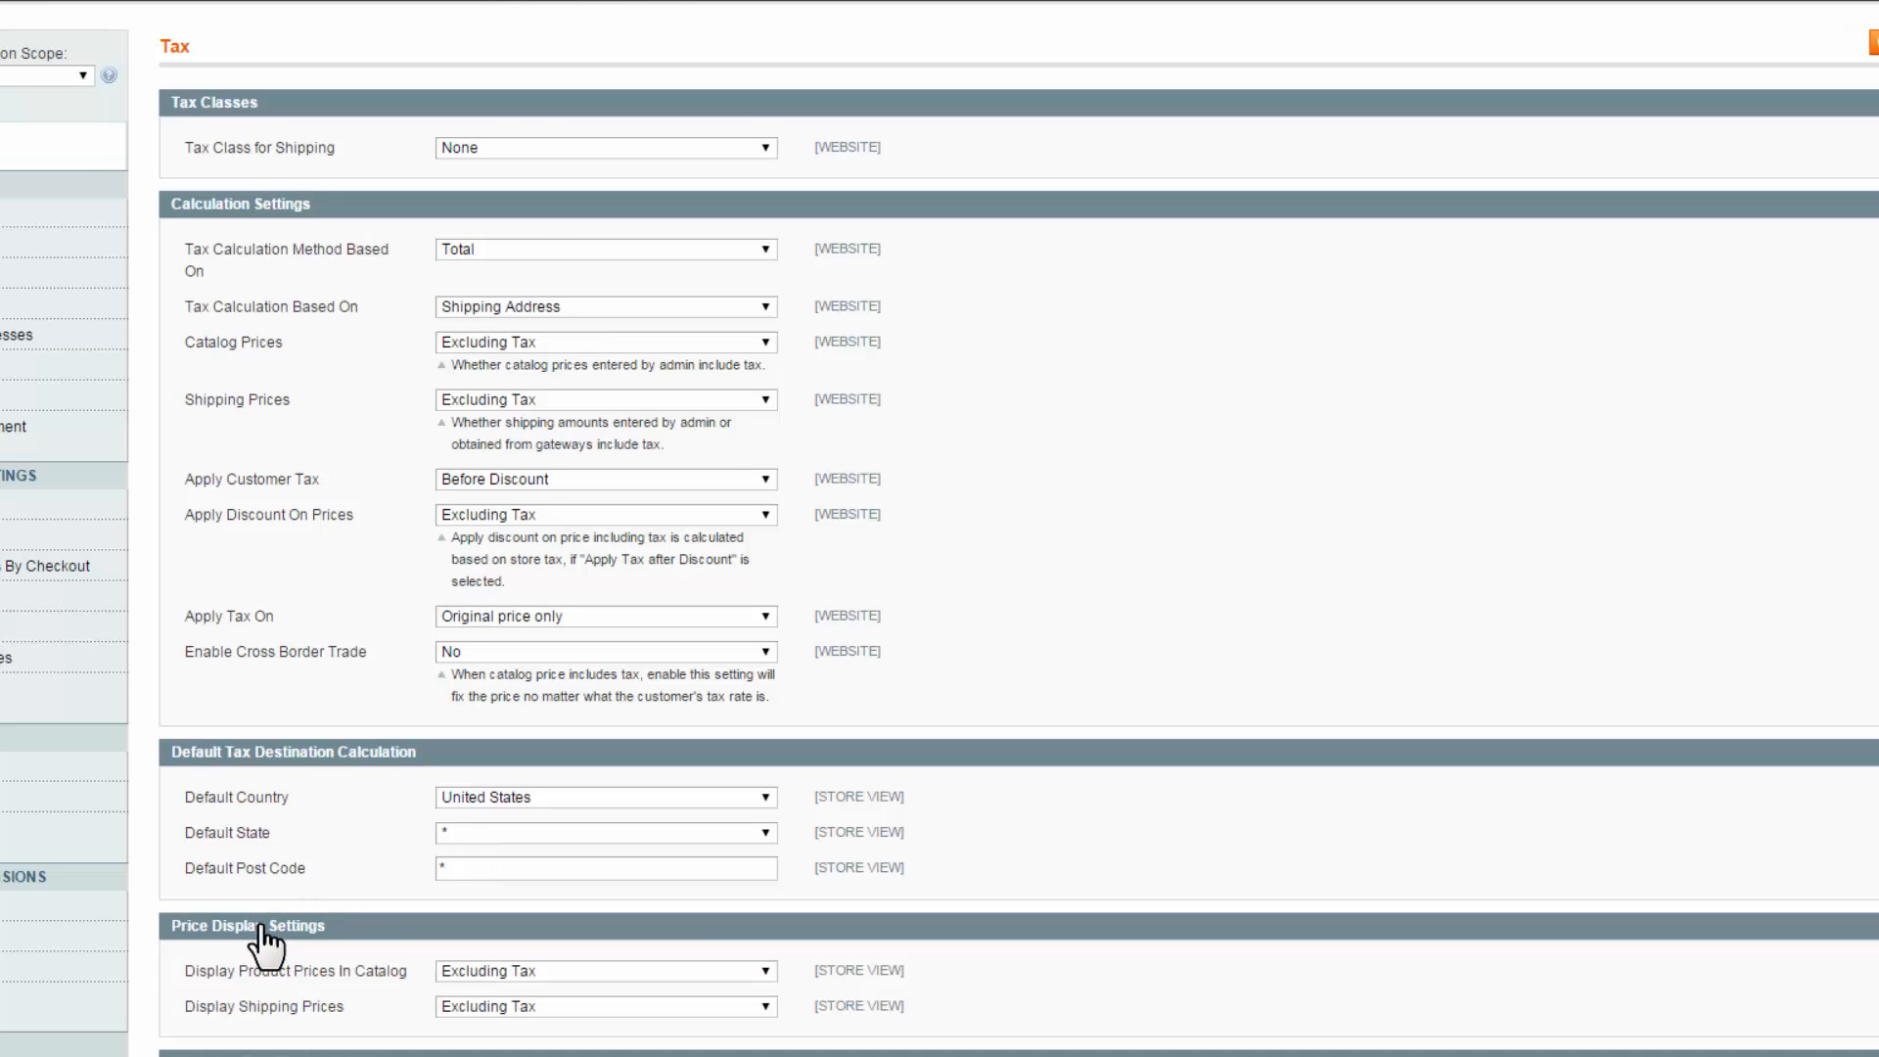
scroll(253, 925, down, 3)
scroll(262, 880, down, 3)
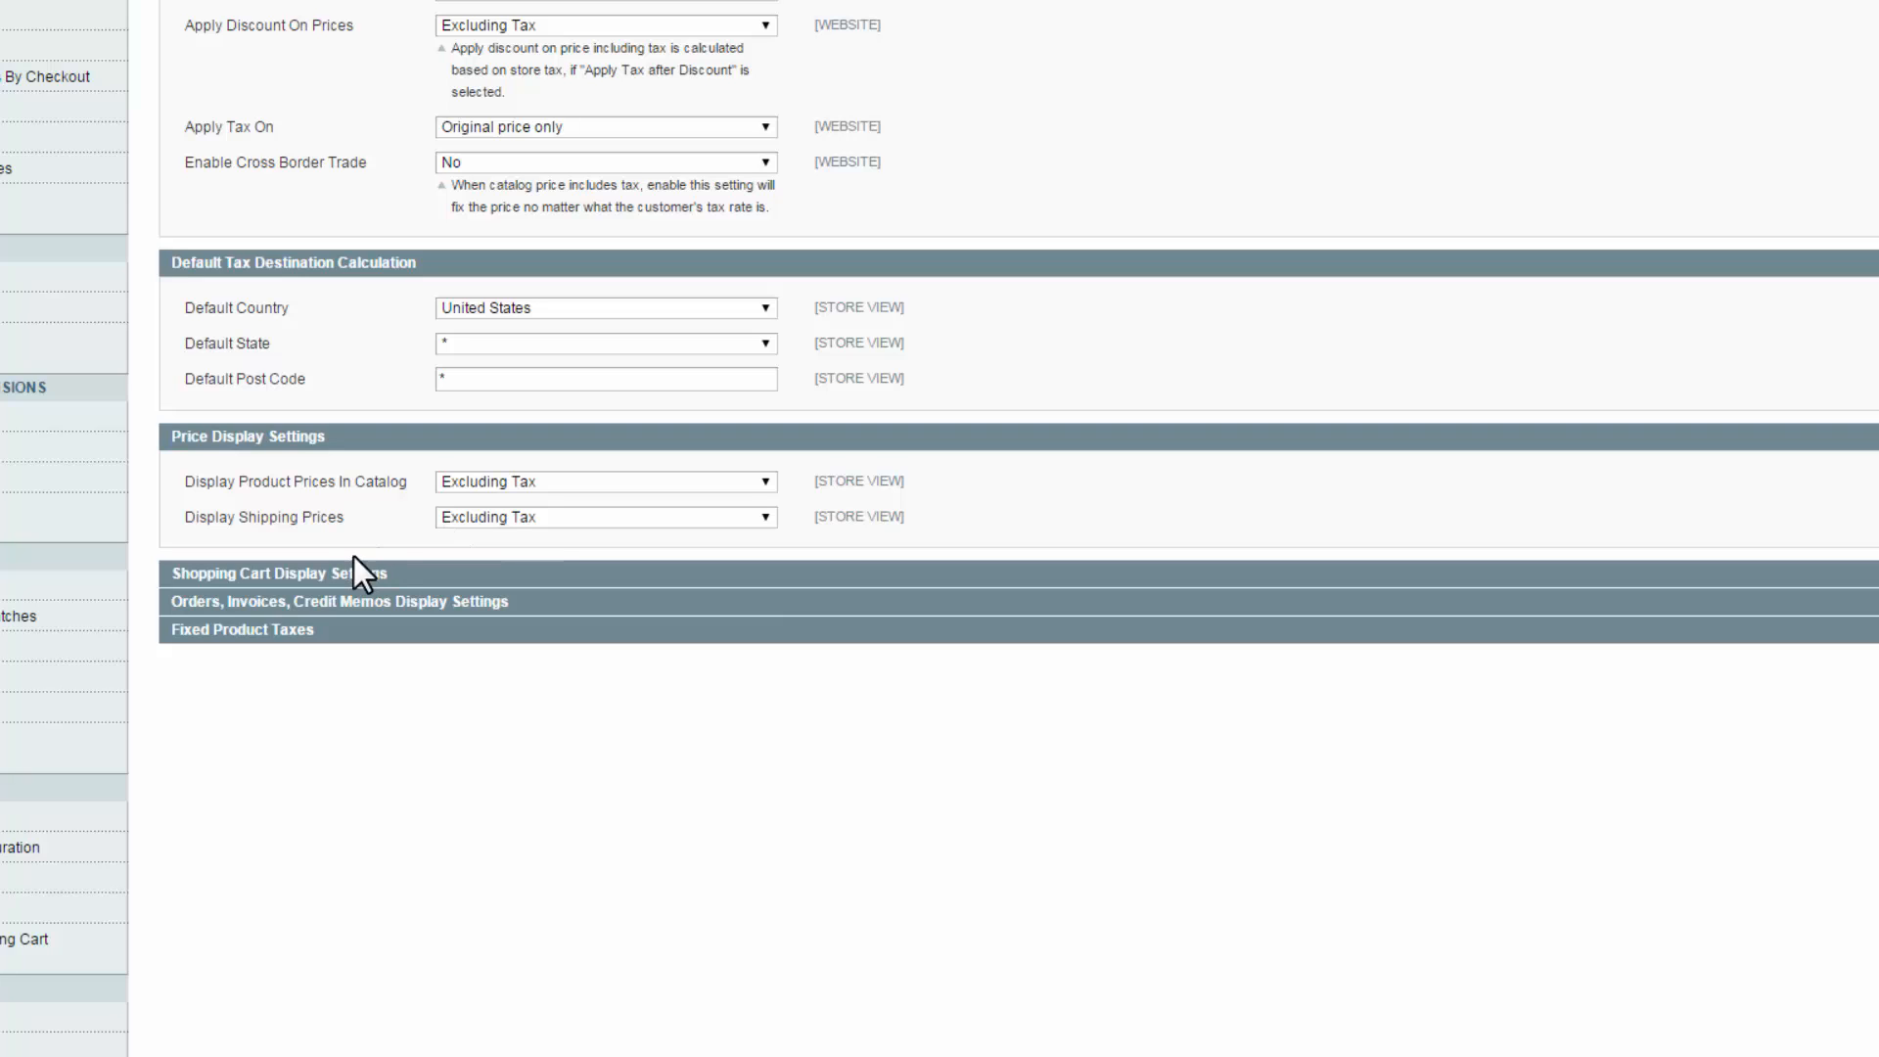
click(331, 578)
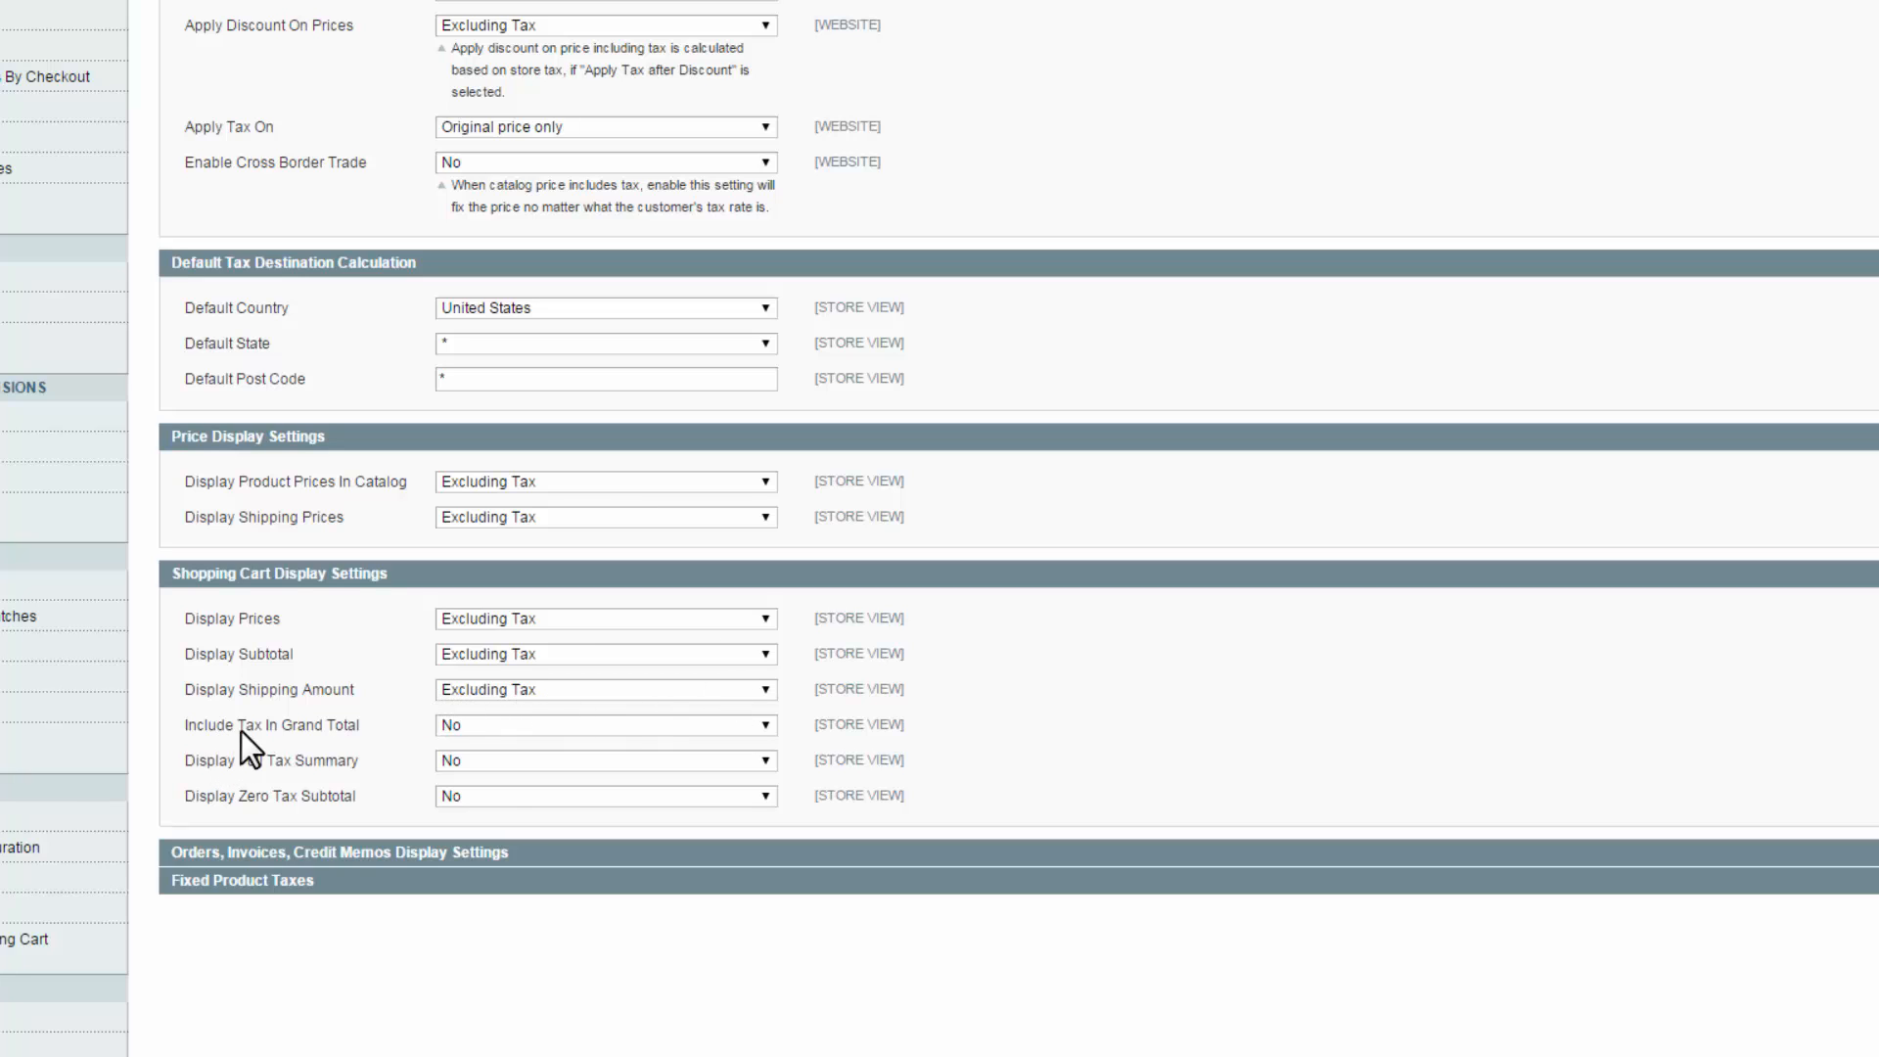
click(632, 742)
Set Include Tax In Grand Total to Yes in the Orders, Invoices, Credit Memos Display Settings
click(223, 859)
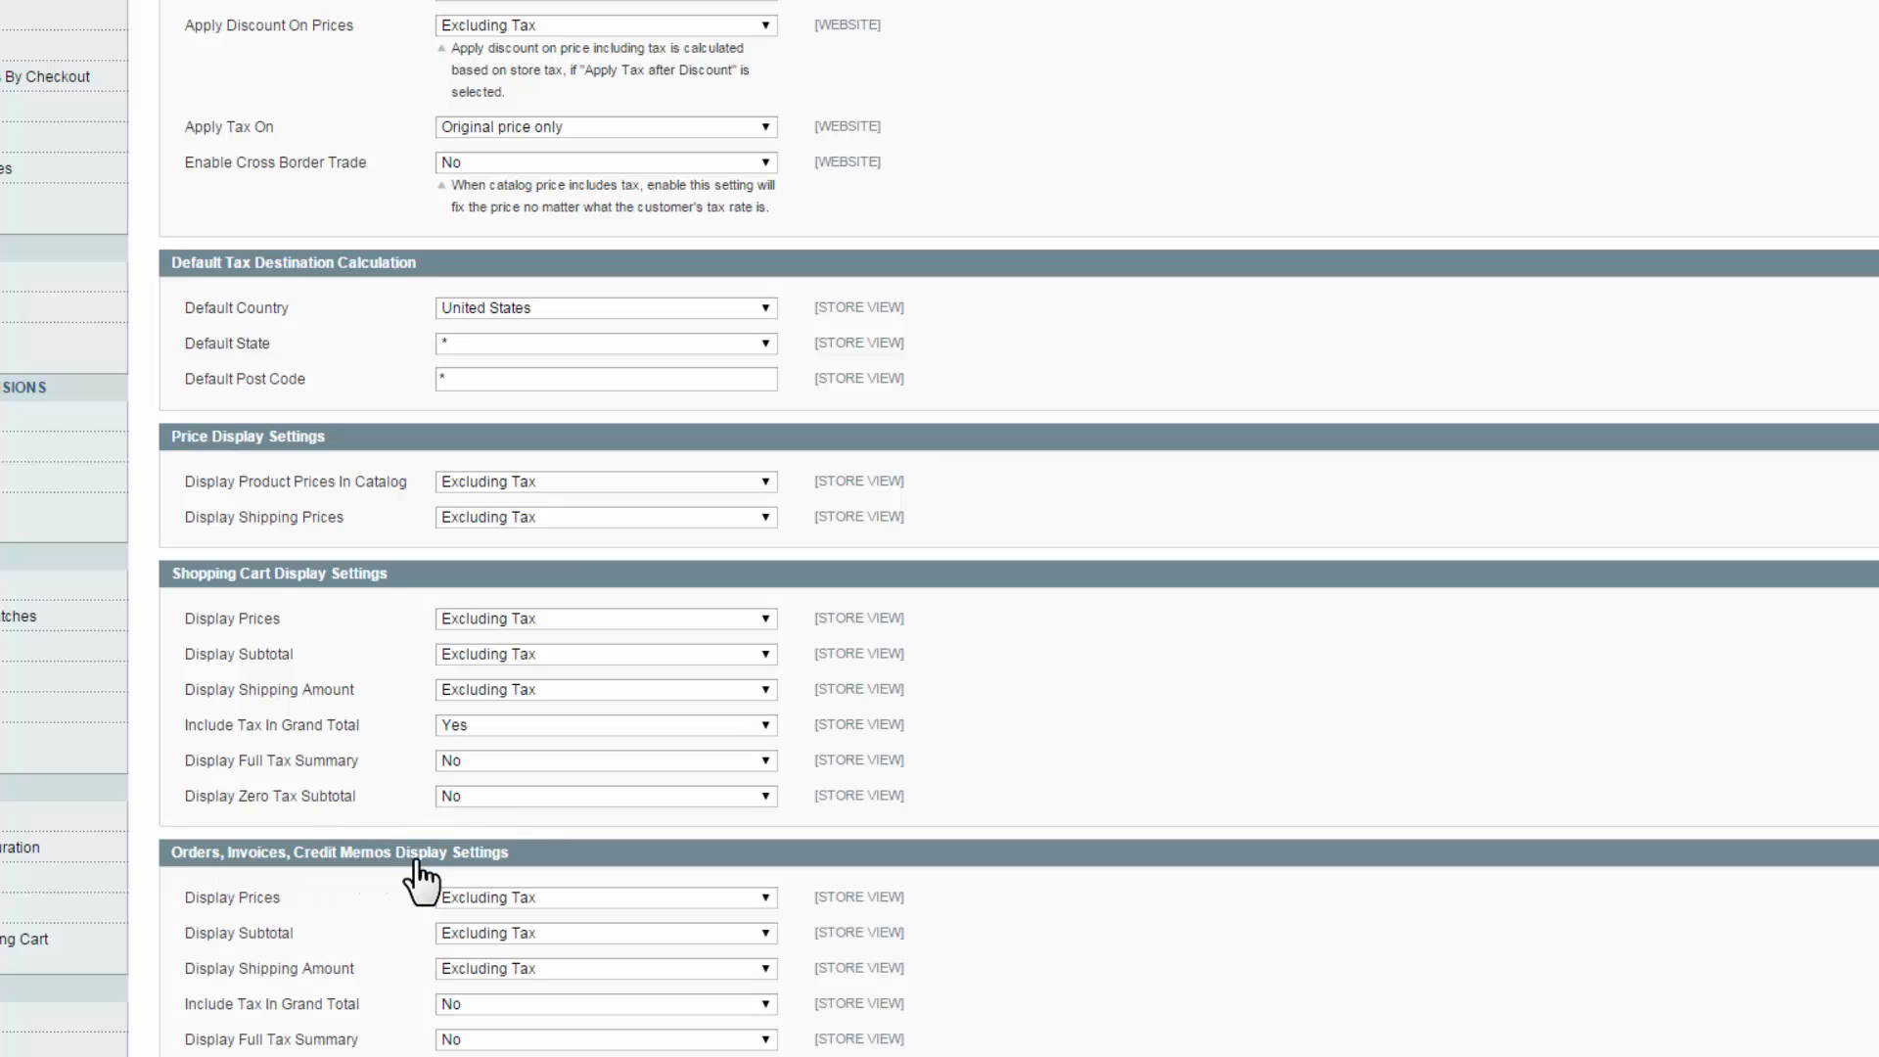
scroll(410, 859, down, 4)
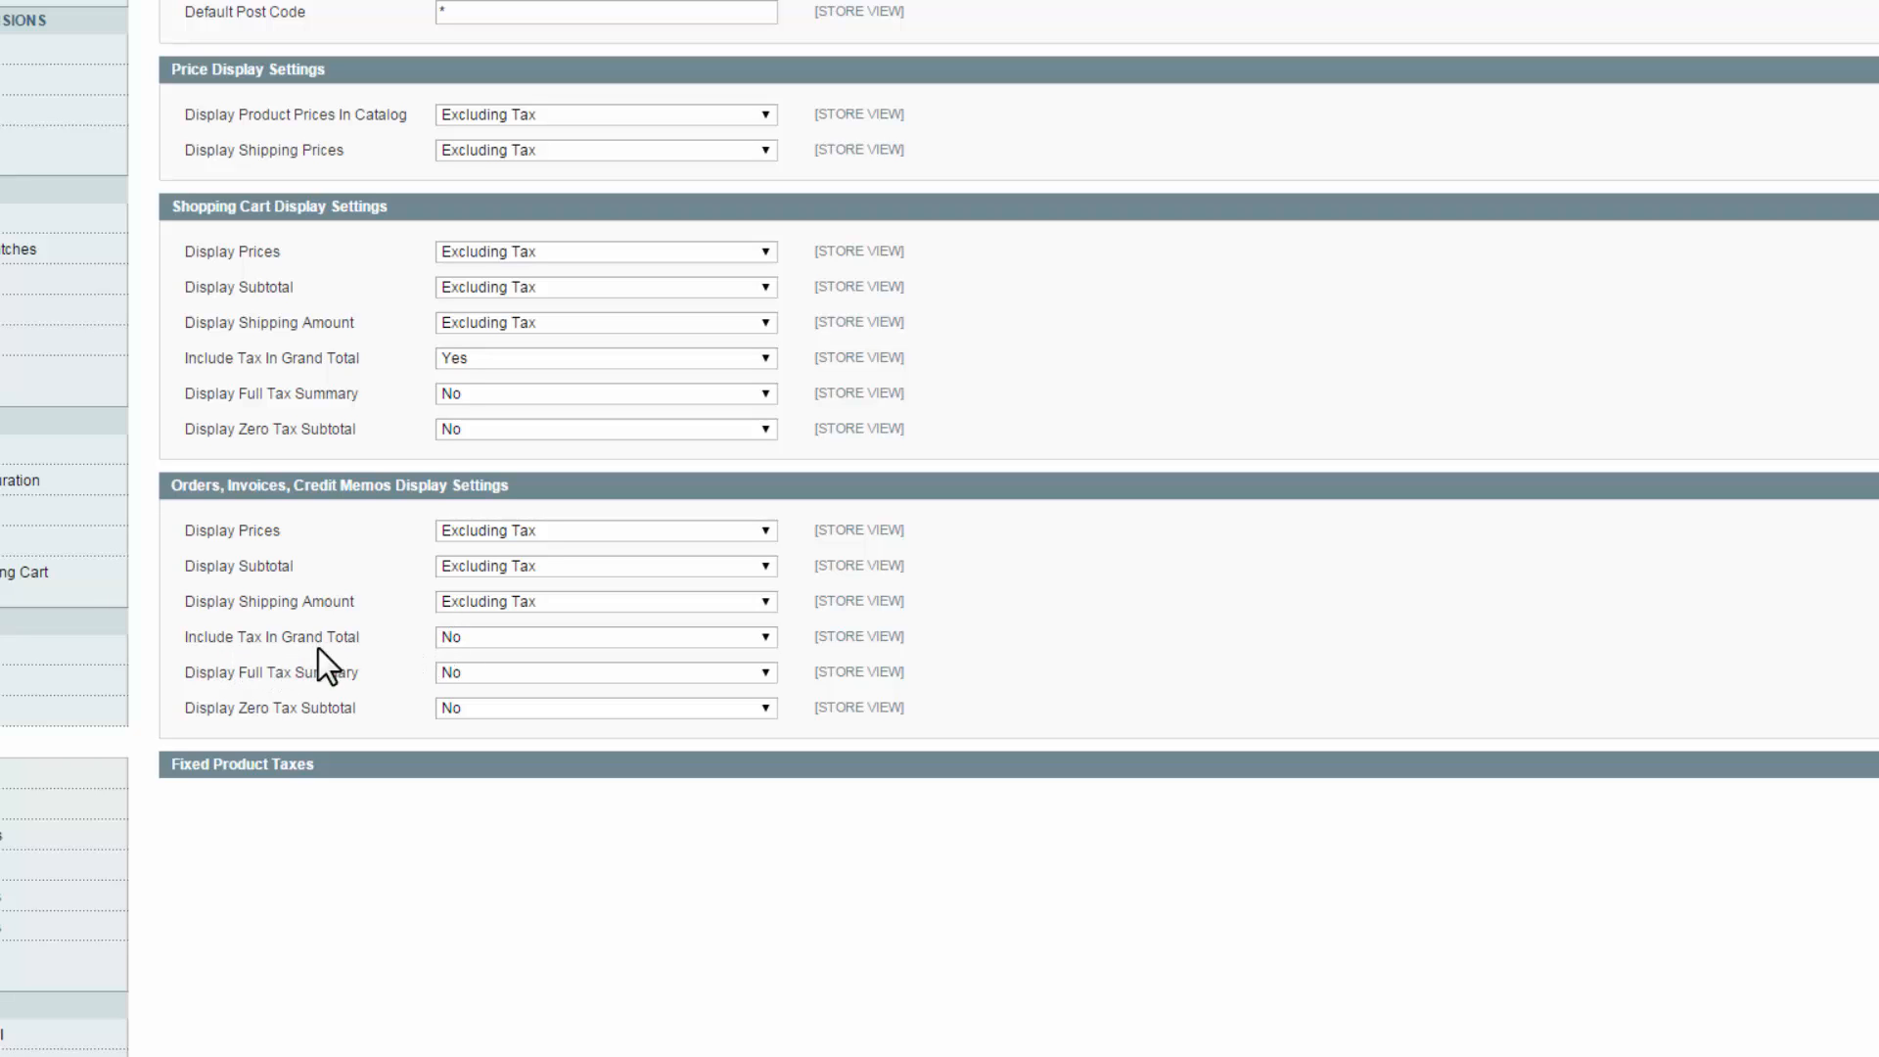
click(724, 632)
click(713, 654)
Expand Fixed Product Taxes to review the FPT options and return to the start of the tax settings
click(270, 769)
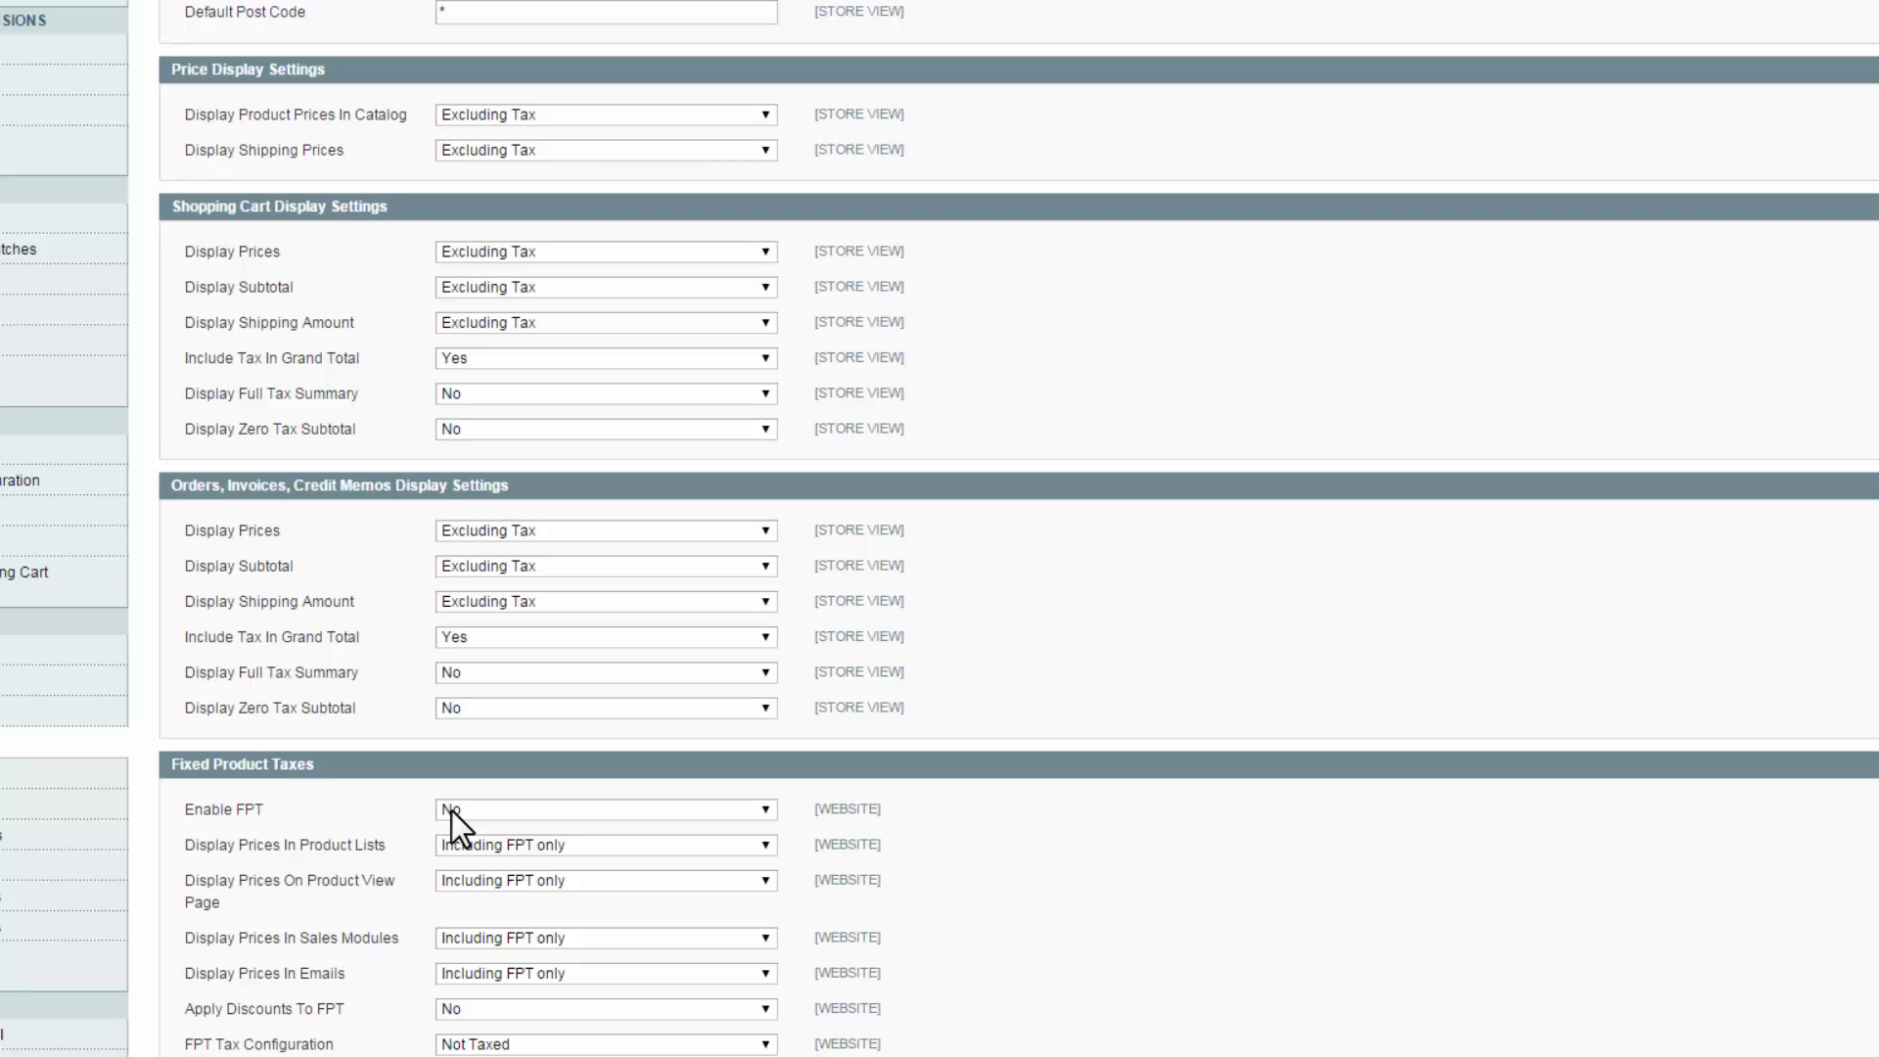
scroll(451, 810, up, 7)
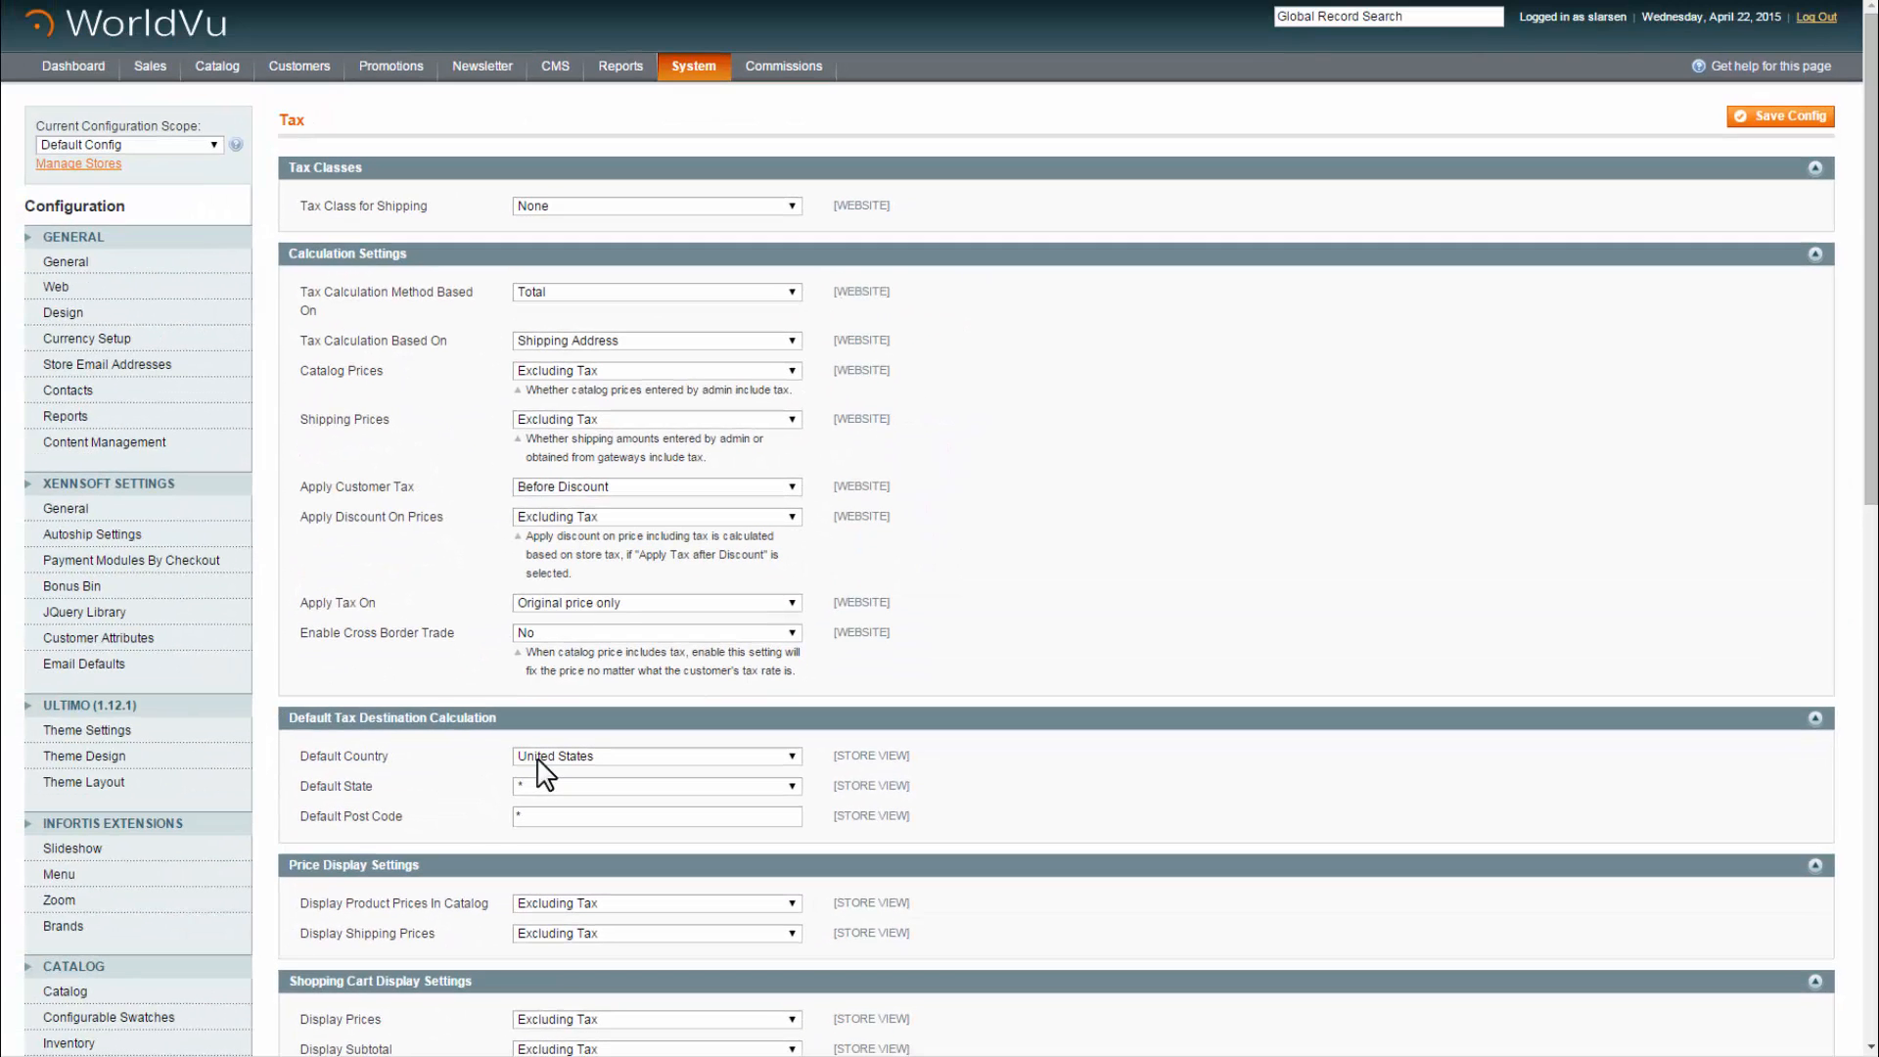